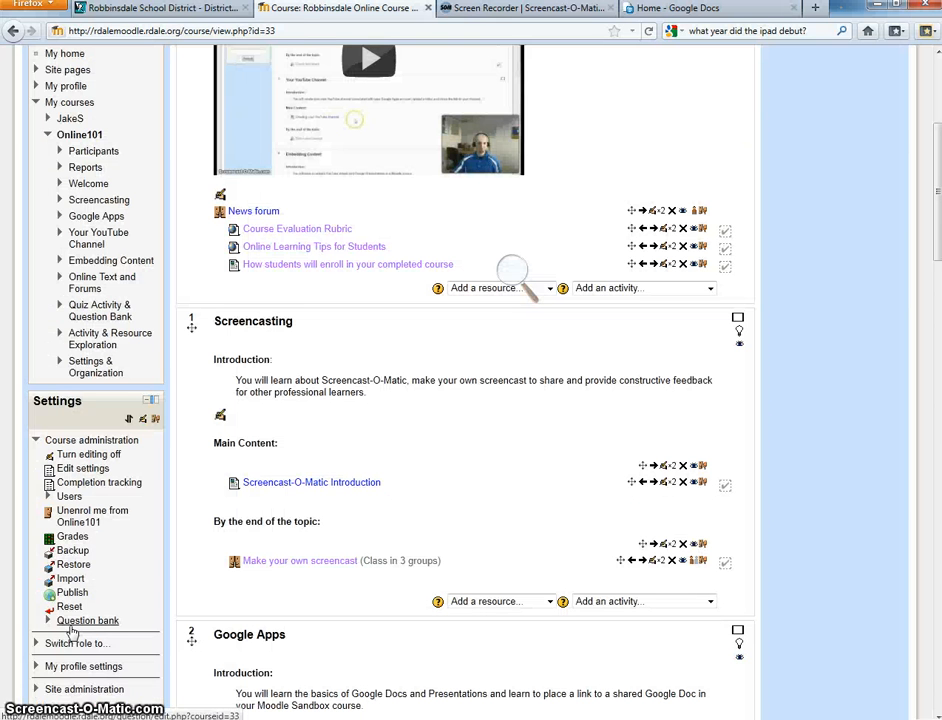
# Step: Open the Online101 course's question bank and look over its question list and the Categories, Import and Export options
pyautogui.click(78, 614)
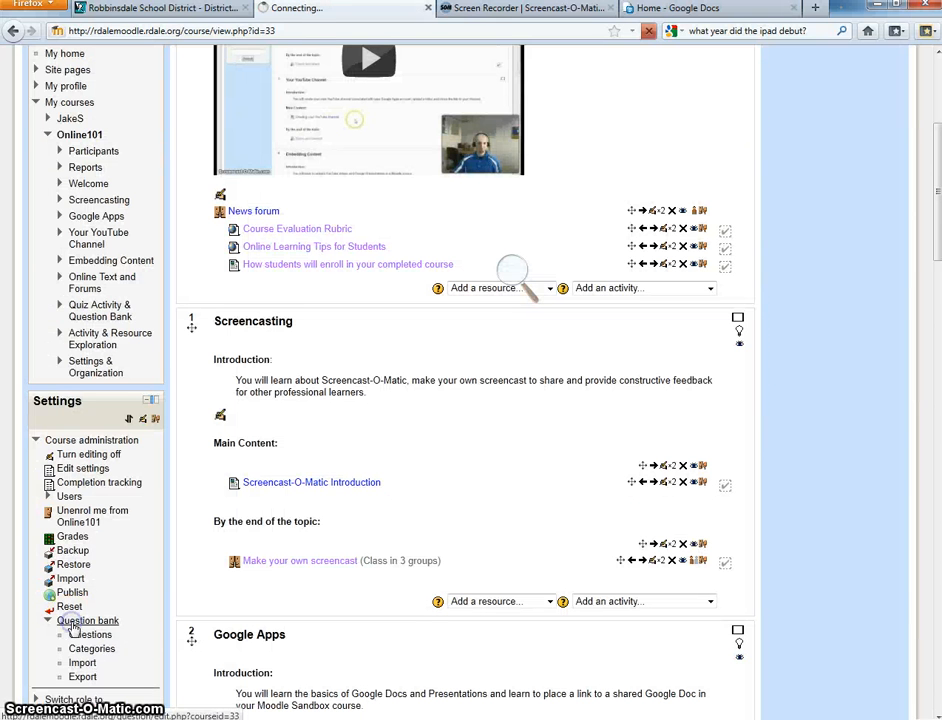
pyautogui.scroll(-3, 150, 670)
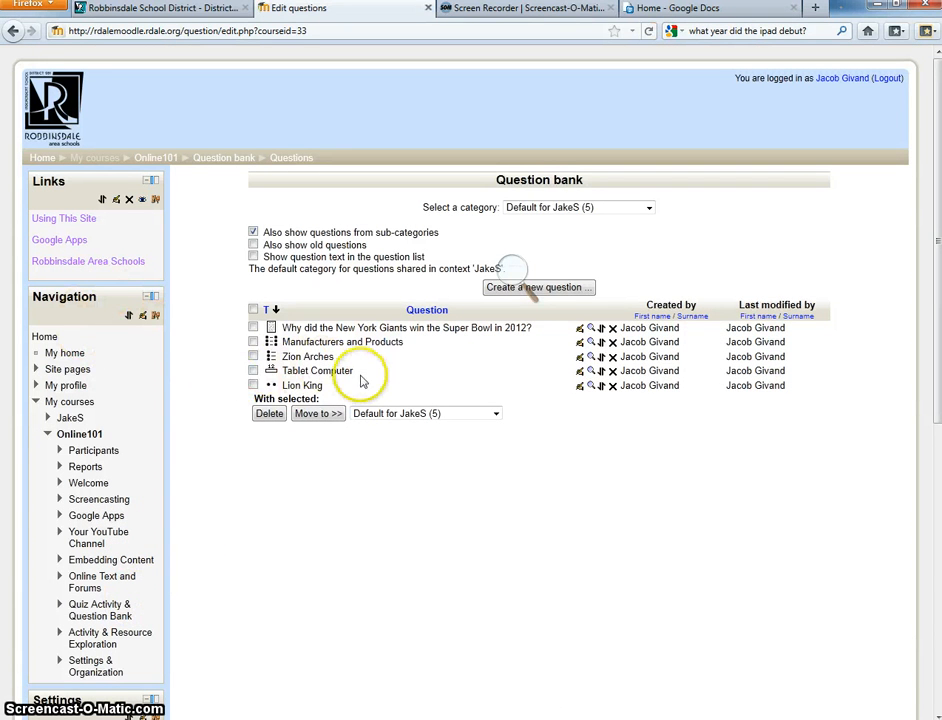
pyautogui.scroll(-5, 221, 614)
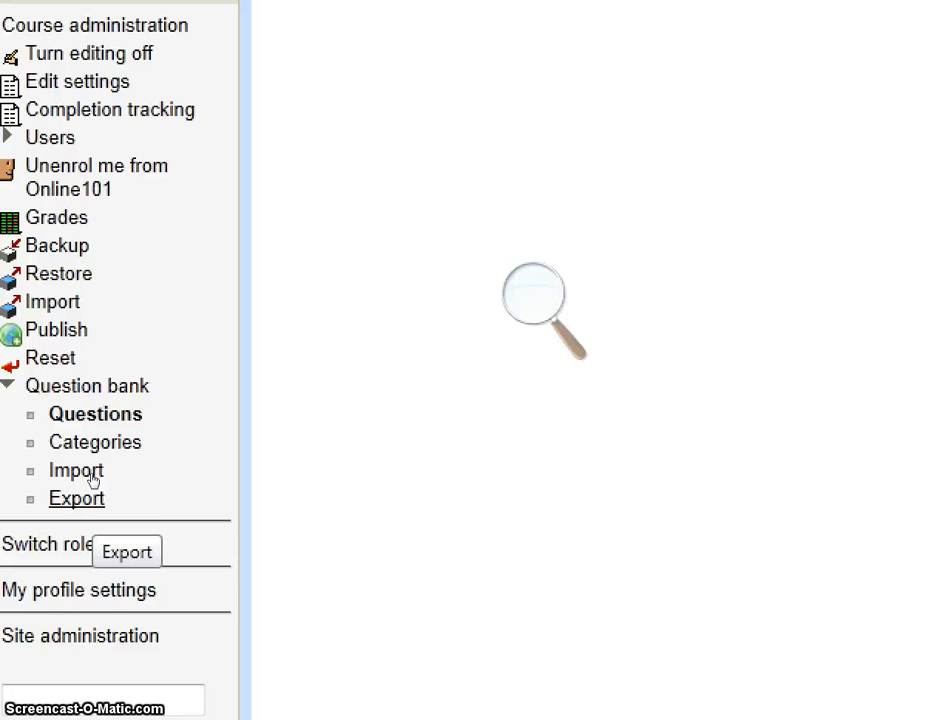
pyautogui.scroll(4, 493, 320)
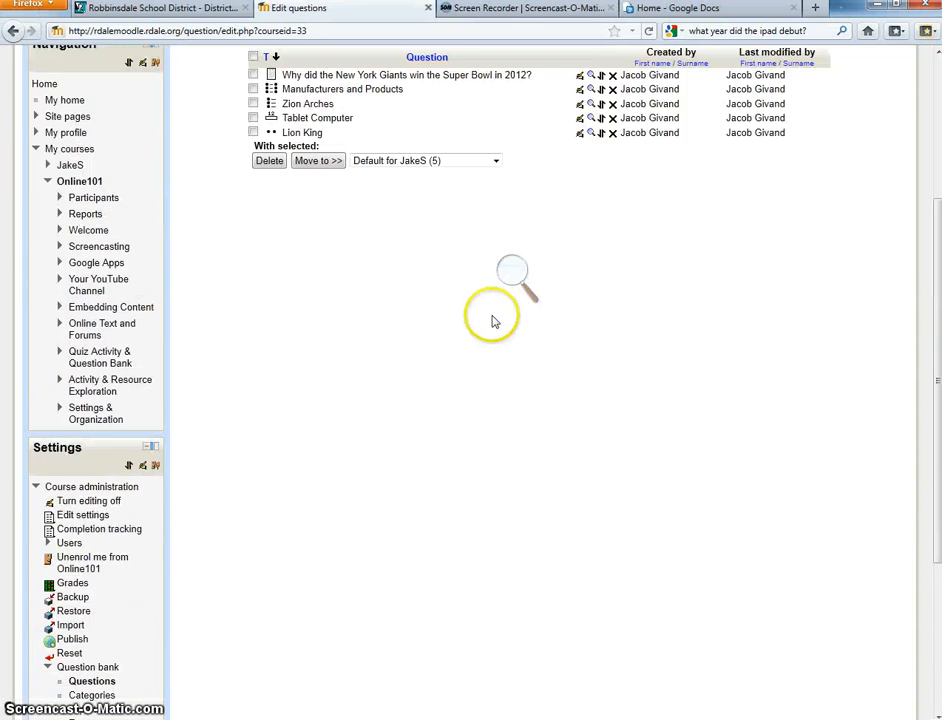
pyautogui.scroll(5, 495, 318)
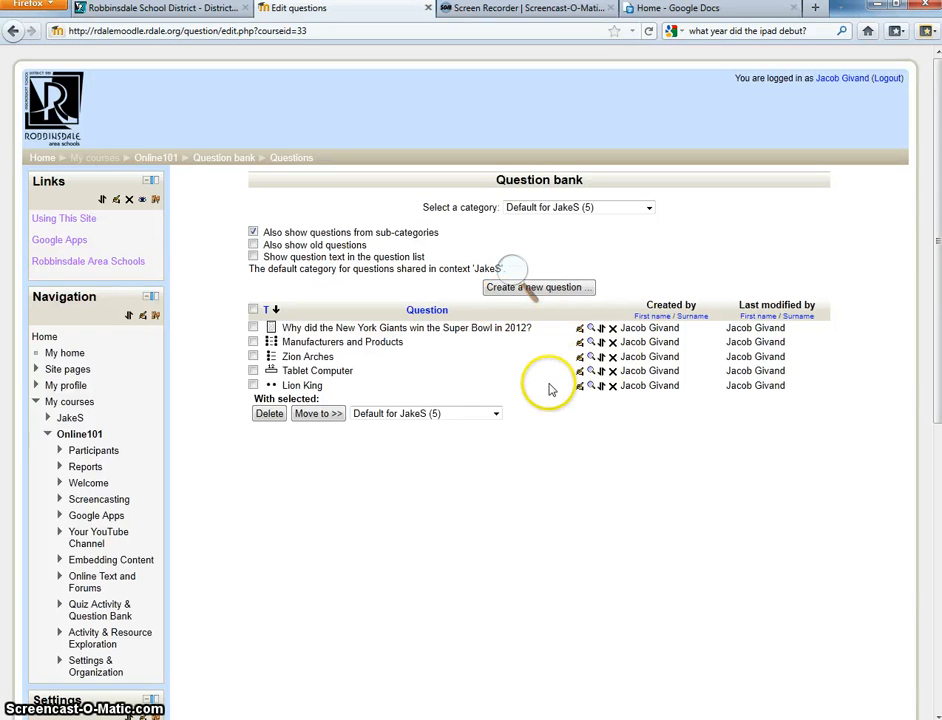
# Step: Examine the existing questions in the bank at 200% magnification, moving the Magnifier out of the way of the list
pyautogui.click(530, 275)
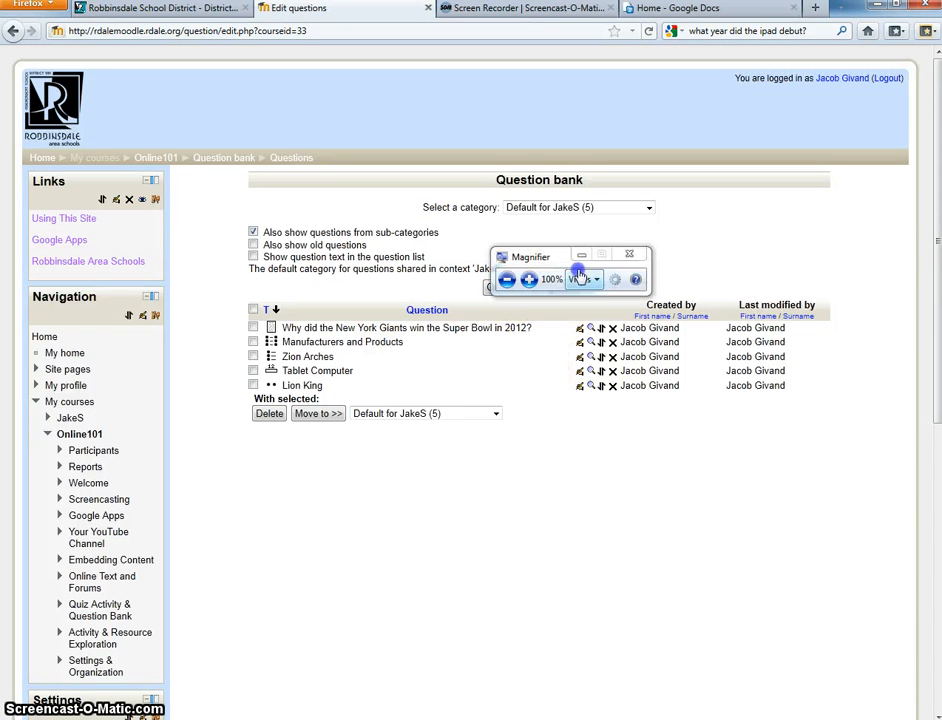
pyautogui.click(628, 255)
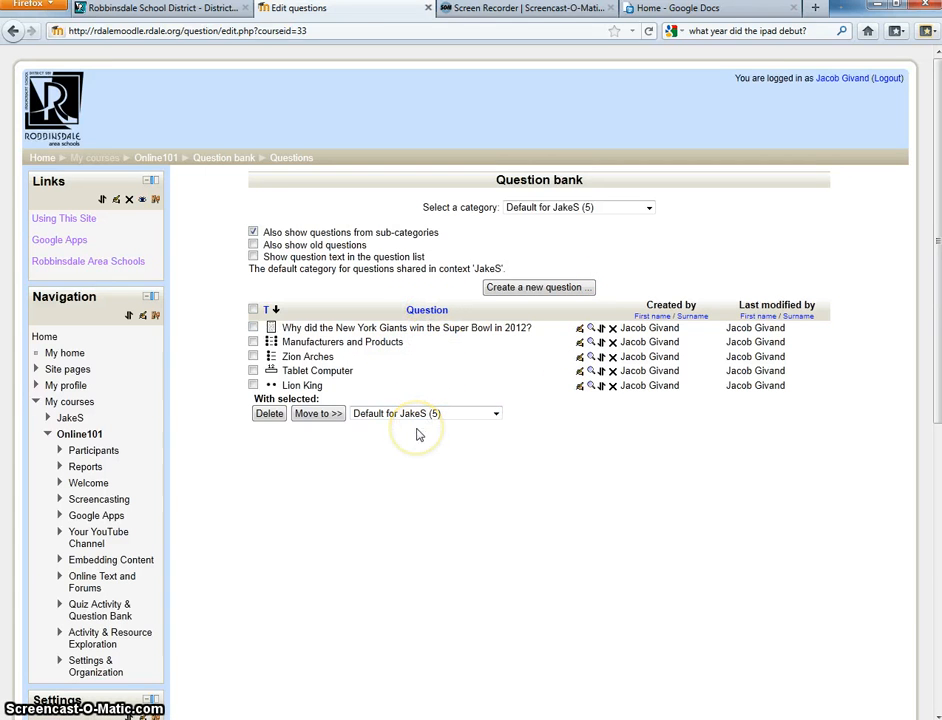
pyautogui.press('super+plus')
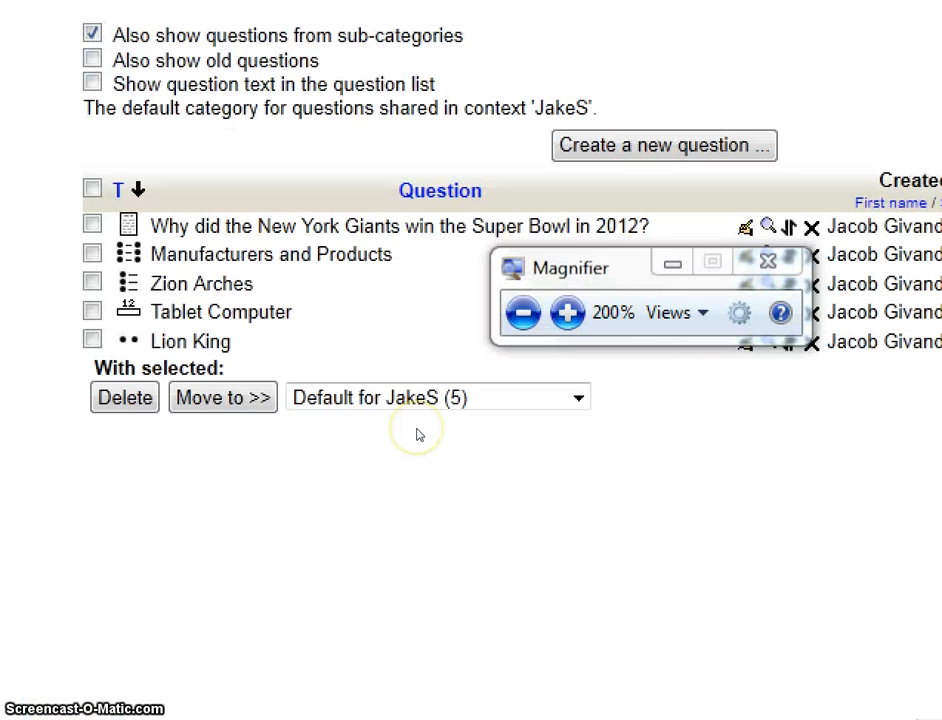
pyautogui.click(537, 357)
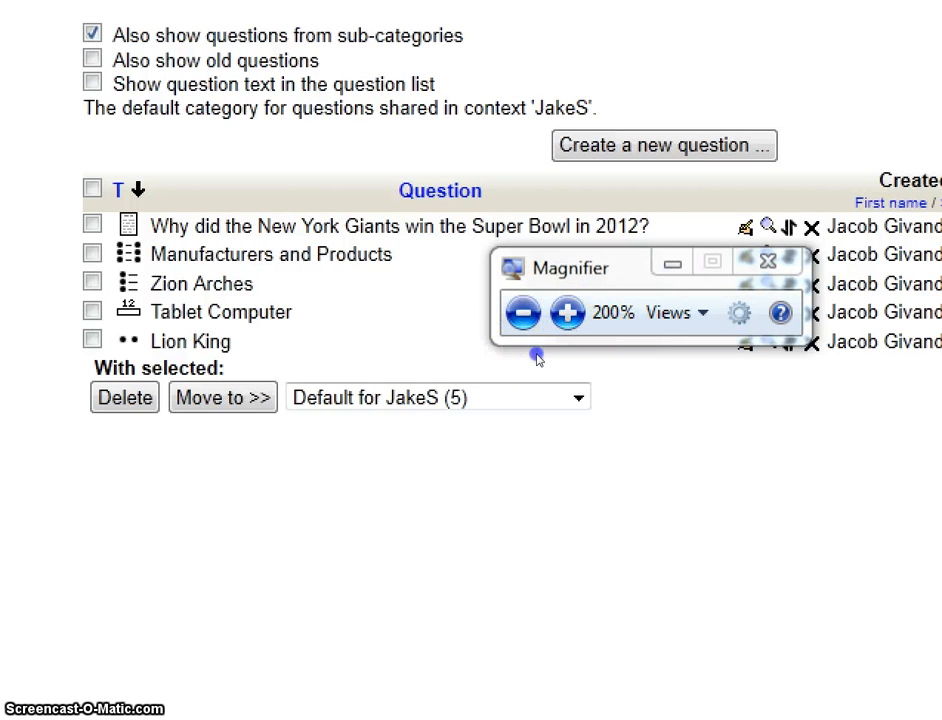
pyautogui.moveTo(537, 355); pyautogui.dragTo(680, 577)
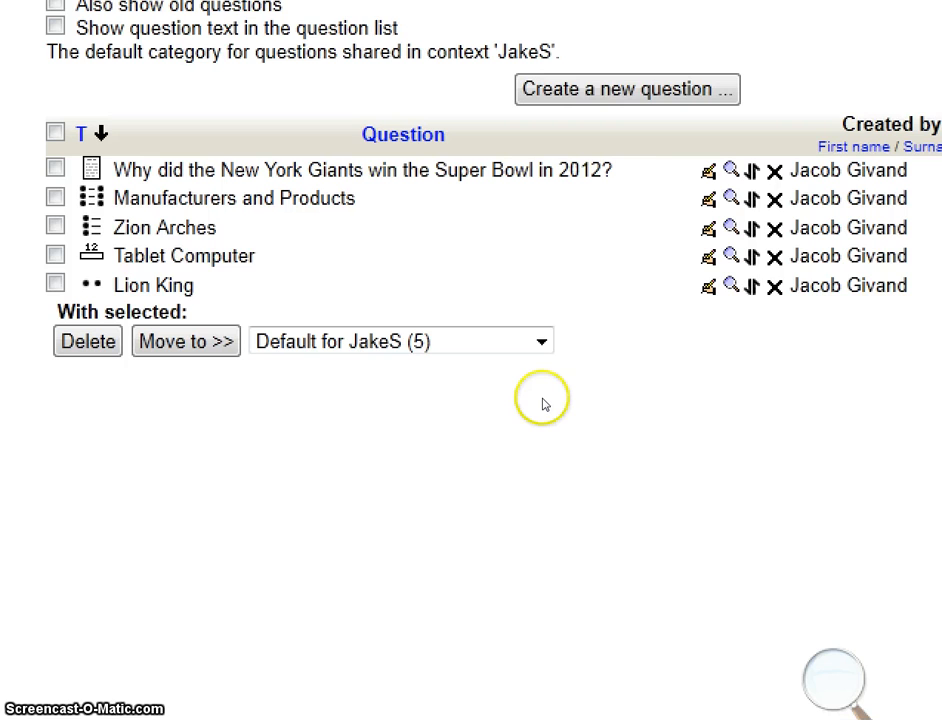
pyautogui.press('super+minus')
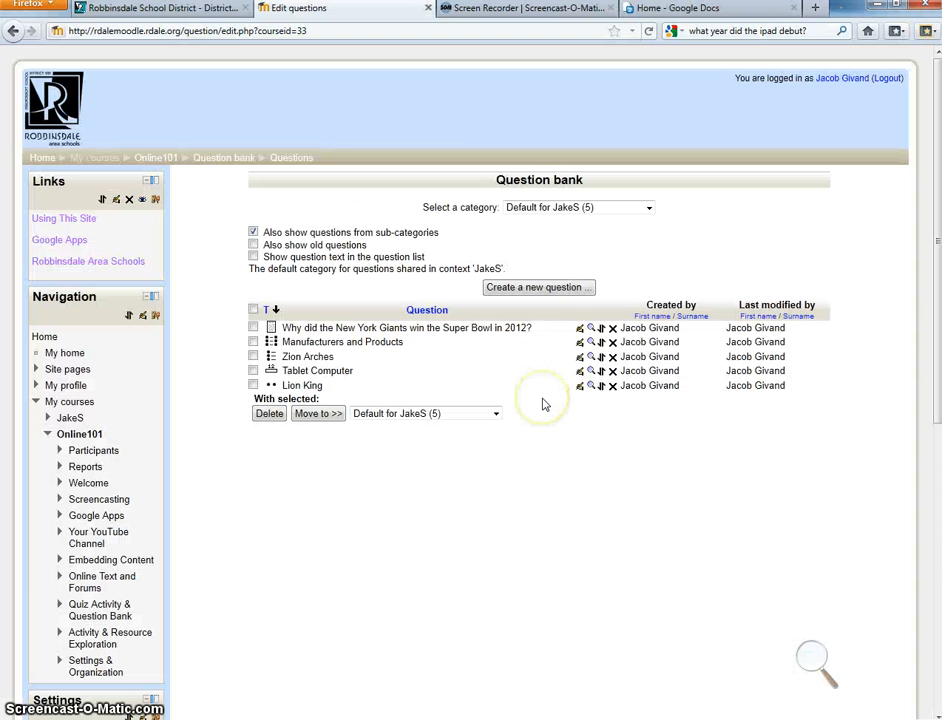
# Step: Create a new Essay question in the Default for JakeS category and name it Superbowl
pyautogui.click(551, 288)
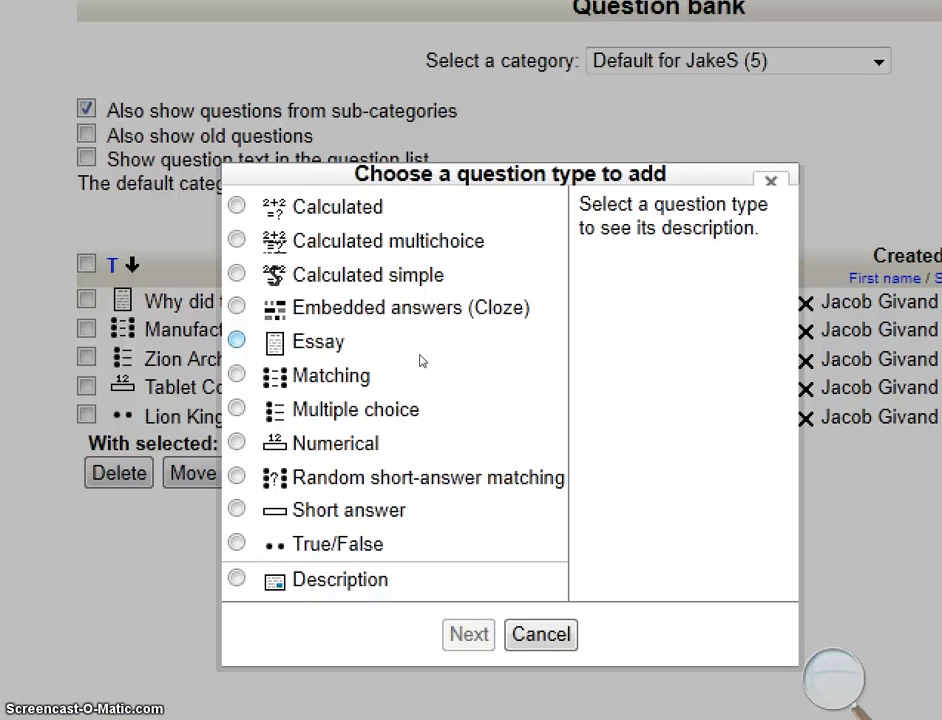
pyautogui.click(327, 348)
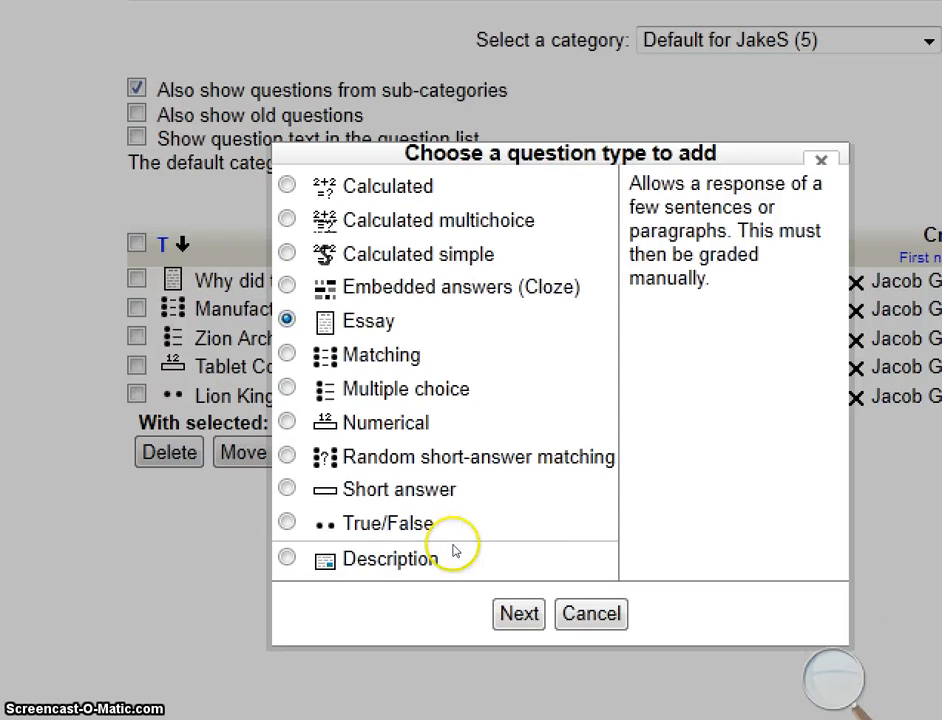
pyautogui.press('Return')
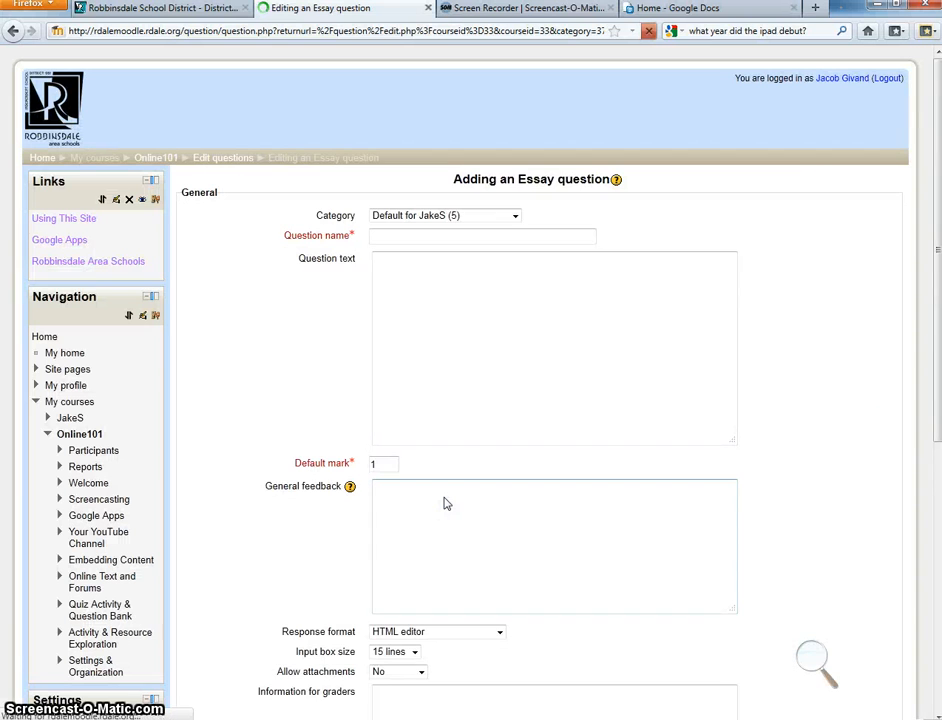
pyautogui.click(378, 237)
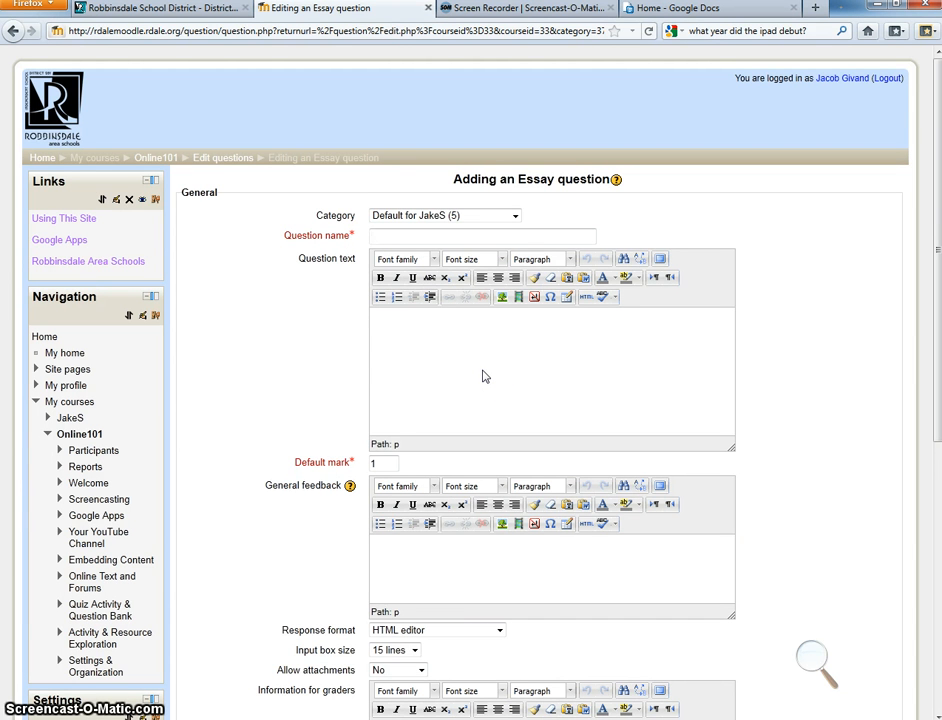
pyautogui.write('Super')
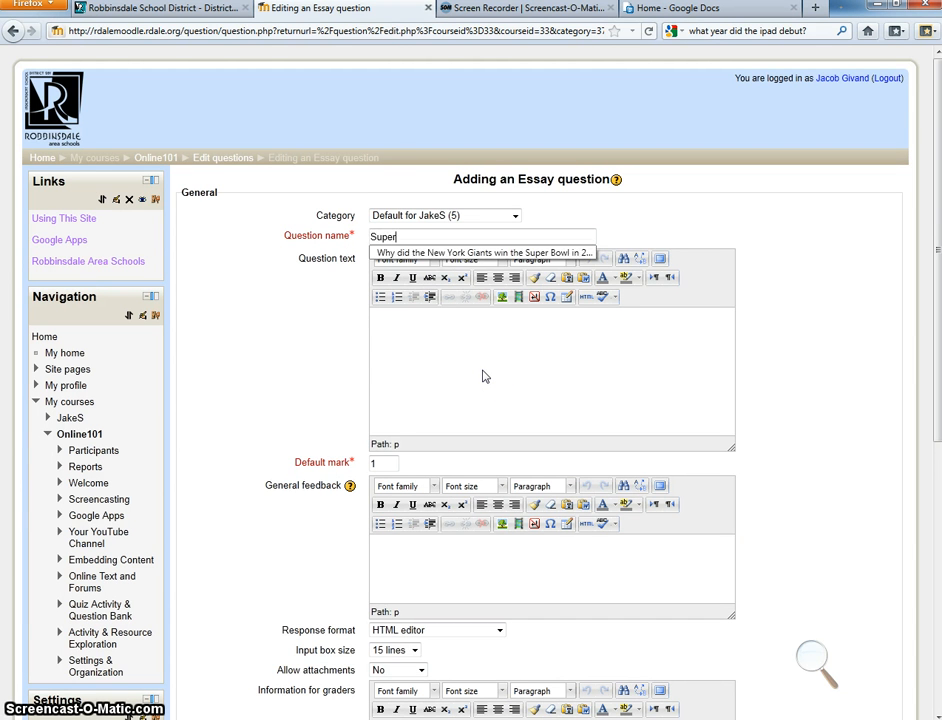
pyautogui.write('bowl')
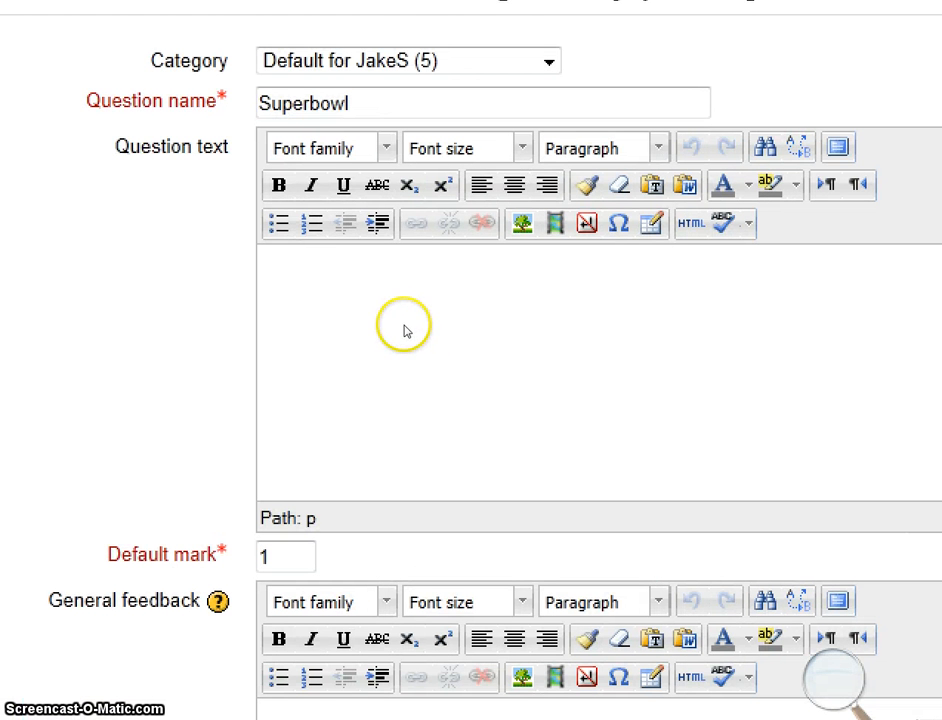
# Step: Write the question text "Who won the Super Bowl in 2012 and why? Use 100-200 words."
pyautogui.click(444, 350)
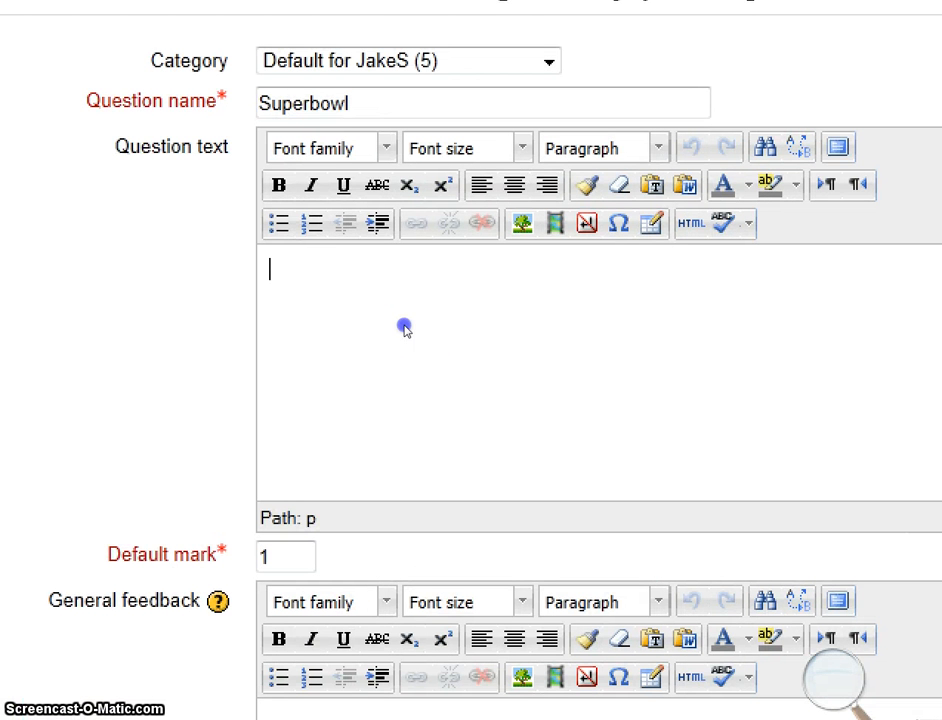
pyautogui.click(553, 322)
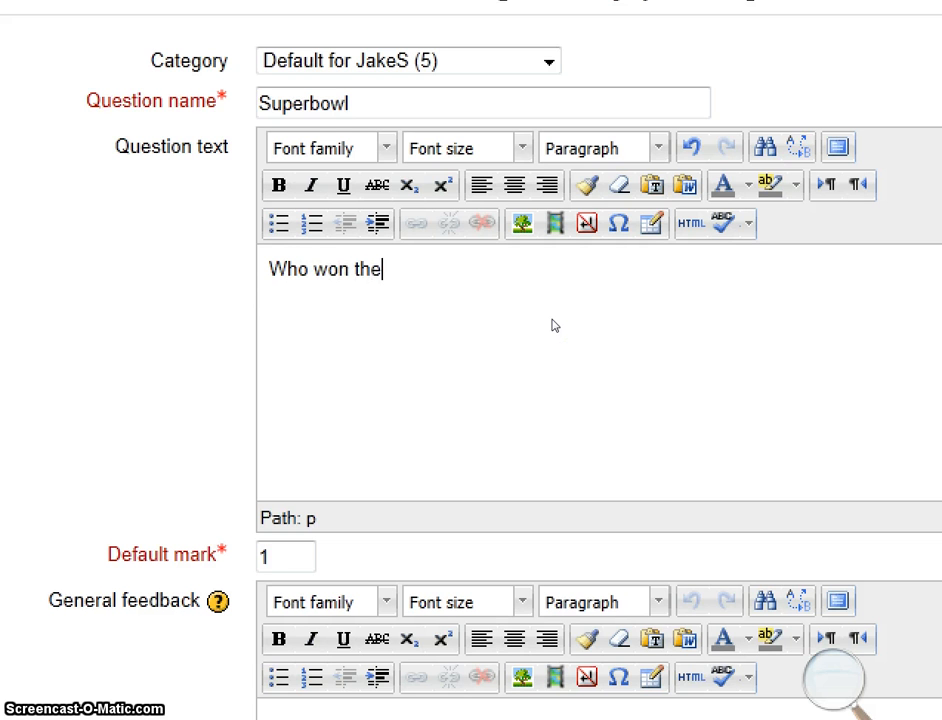
pyautogui.write('Who won the Super Bowl in 2012')
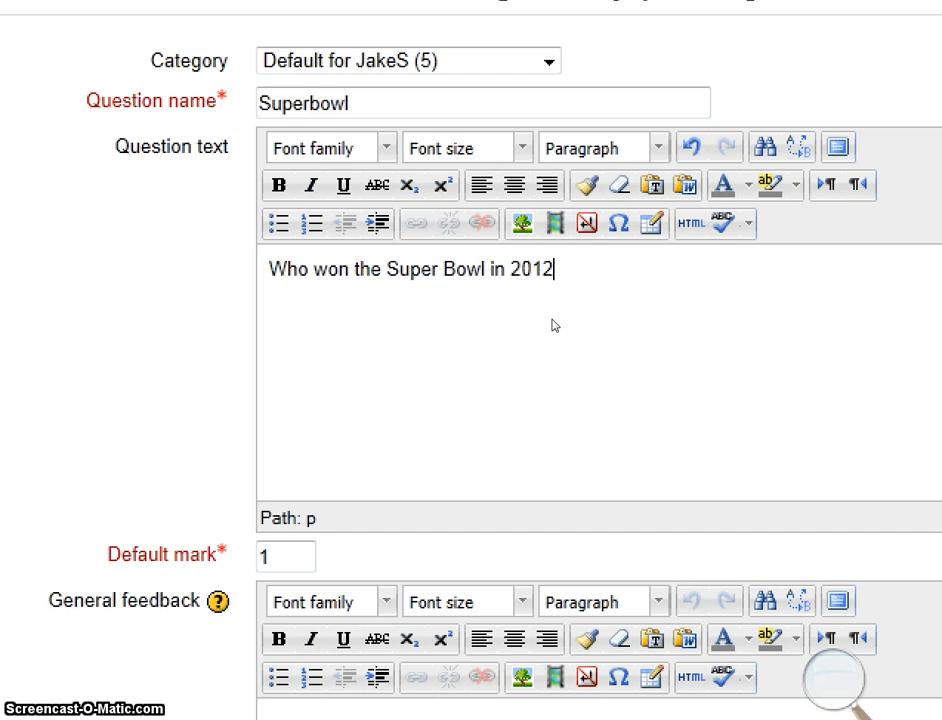
pyautogui.write(' and why')
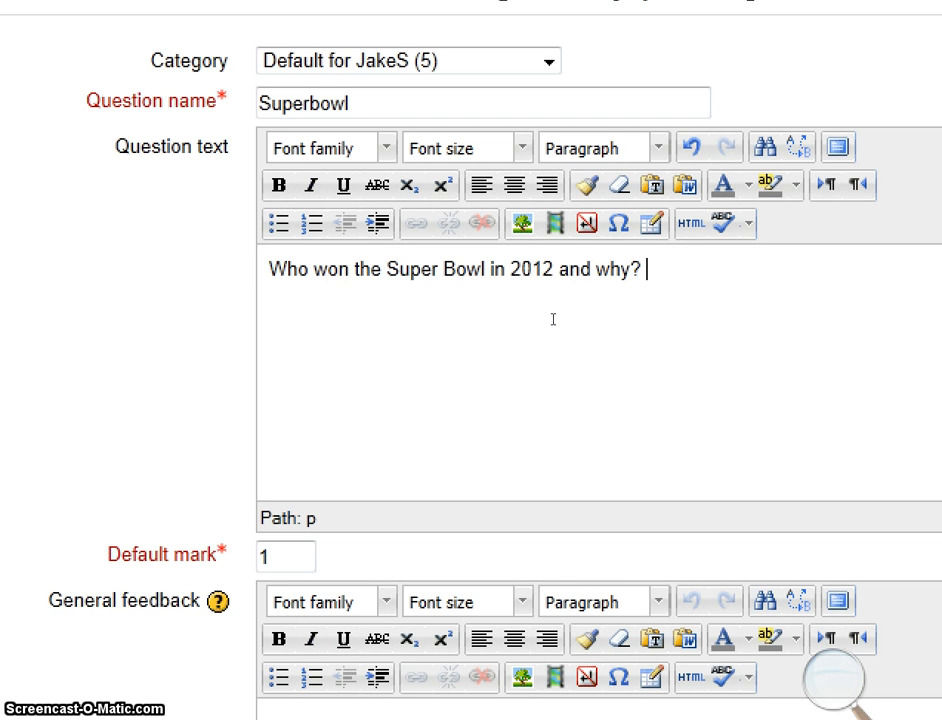
pyautogui.write('? Use 100-200 words')
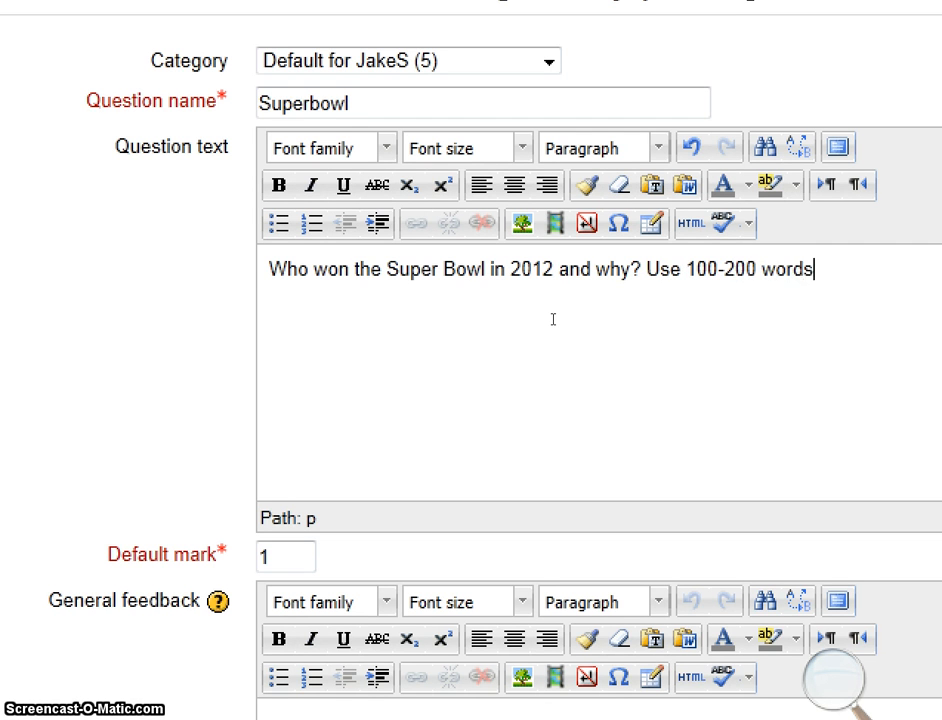
pyautogui.write('.')
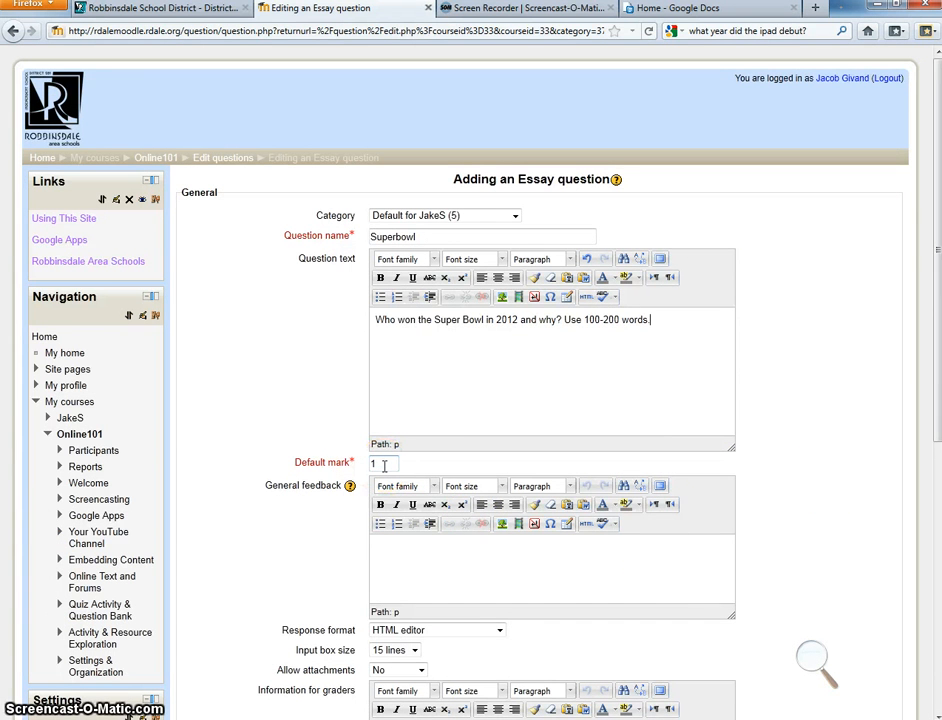
# Step: Tag the essay question with "sports, essay" under Other tags and save it to the question bank
pyautogui.moveTo(937, 233); pyautogui.dragTo(937, 438)
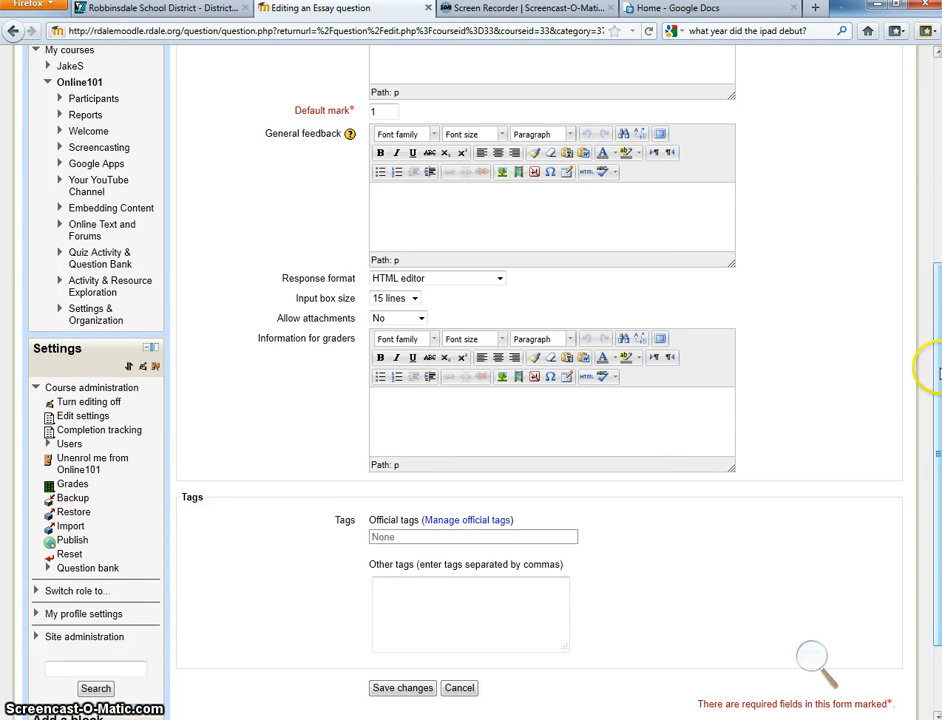
pyautogui.moveTo(938, 374); pyautogui.dragTo(937, 434)
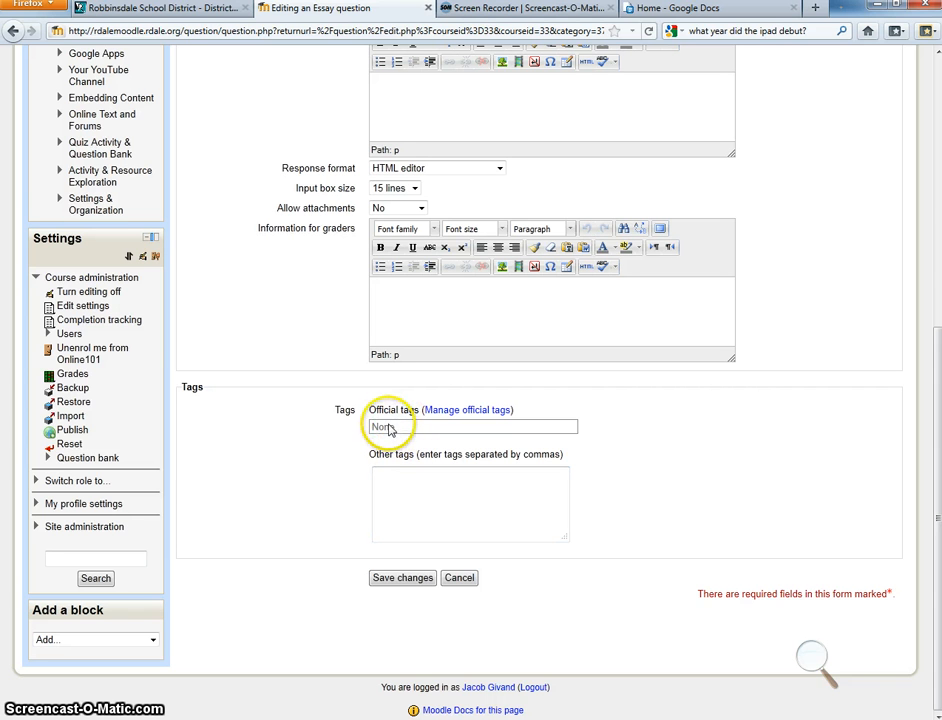
pyautogui.click(396, 476)
pyautogui.write('sp')
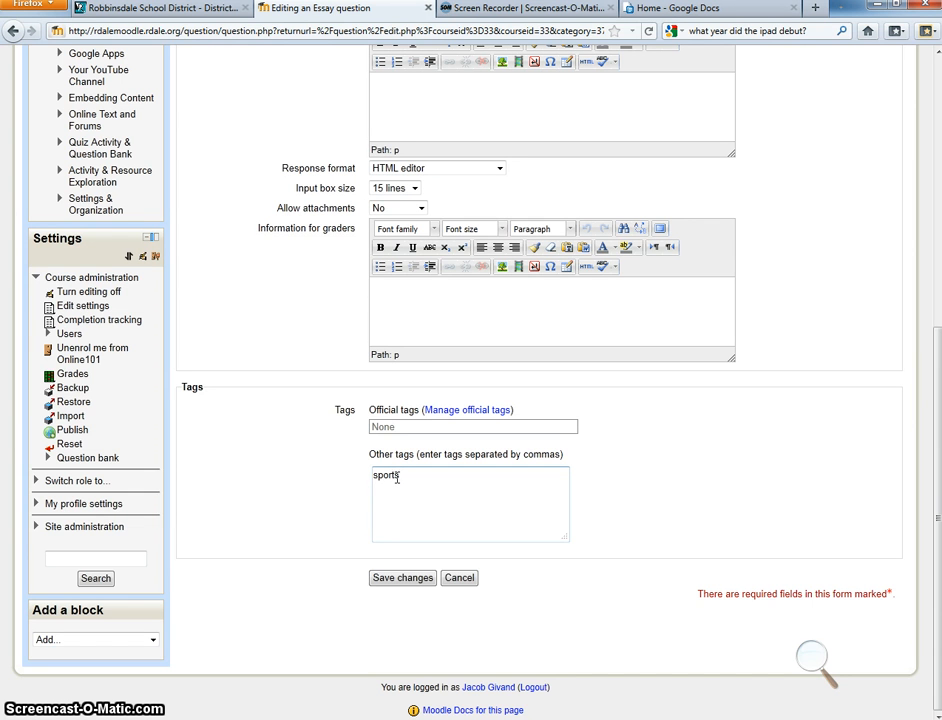
pyautogui.write('orts, essay')
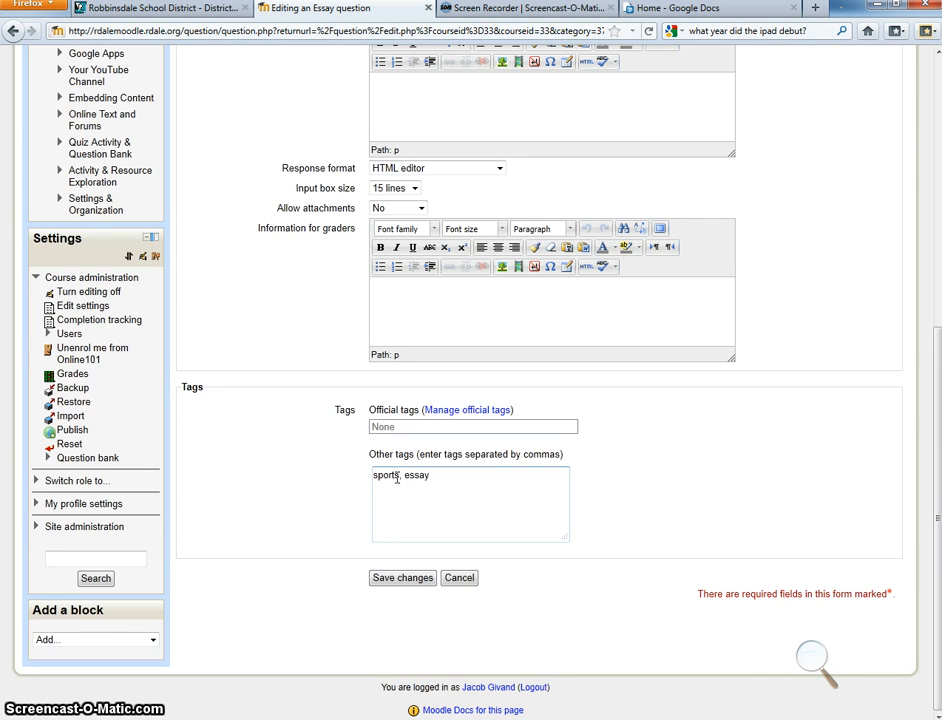
pyautogui.click(444, 503)
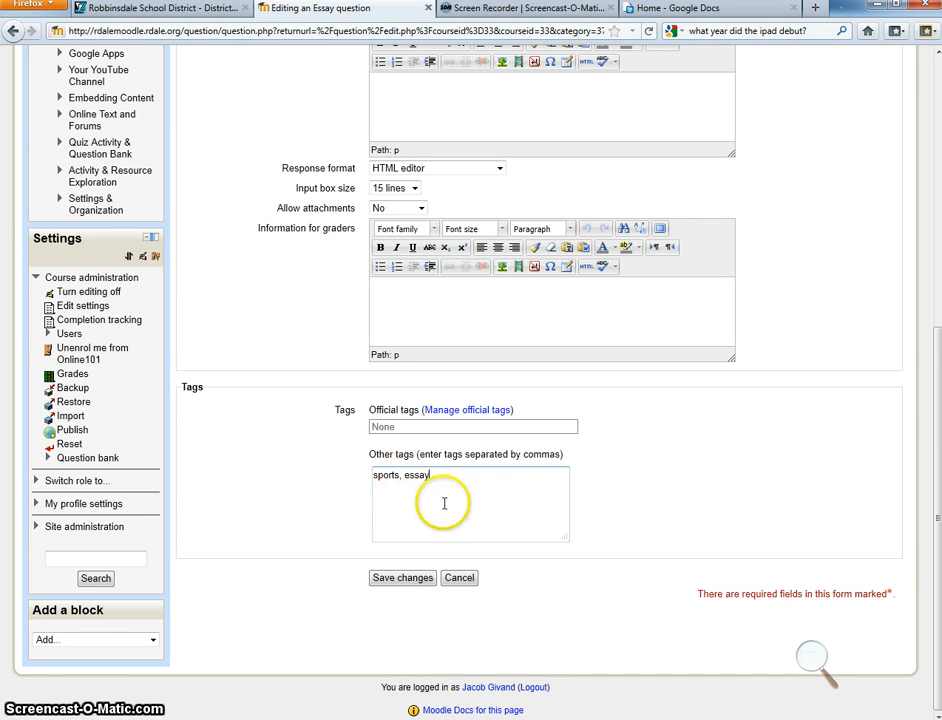
pyautogui.click(454, 508)
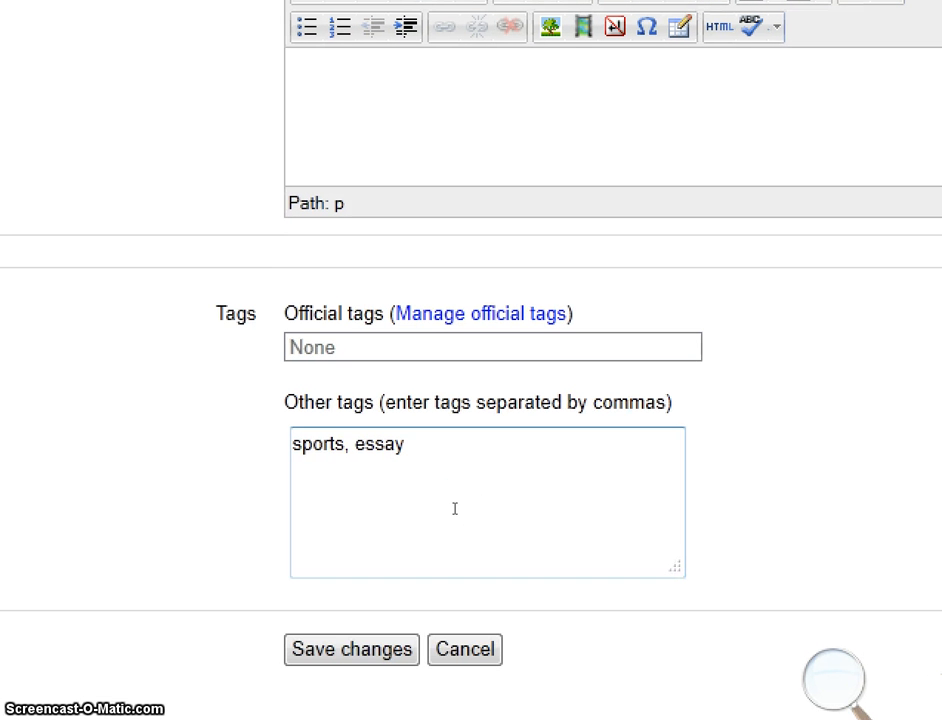
pyautogui.click(454, 508)
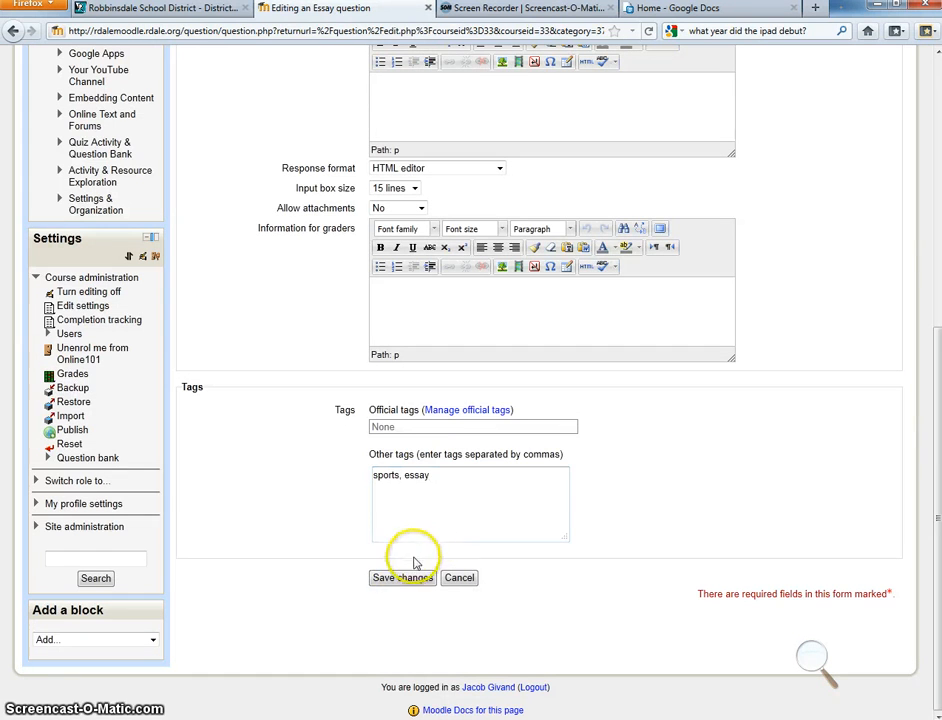
pyautogui.click(404, 578)
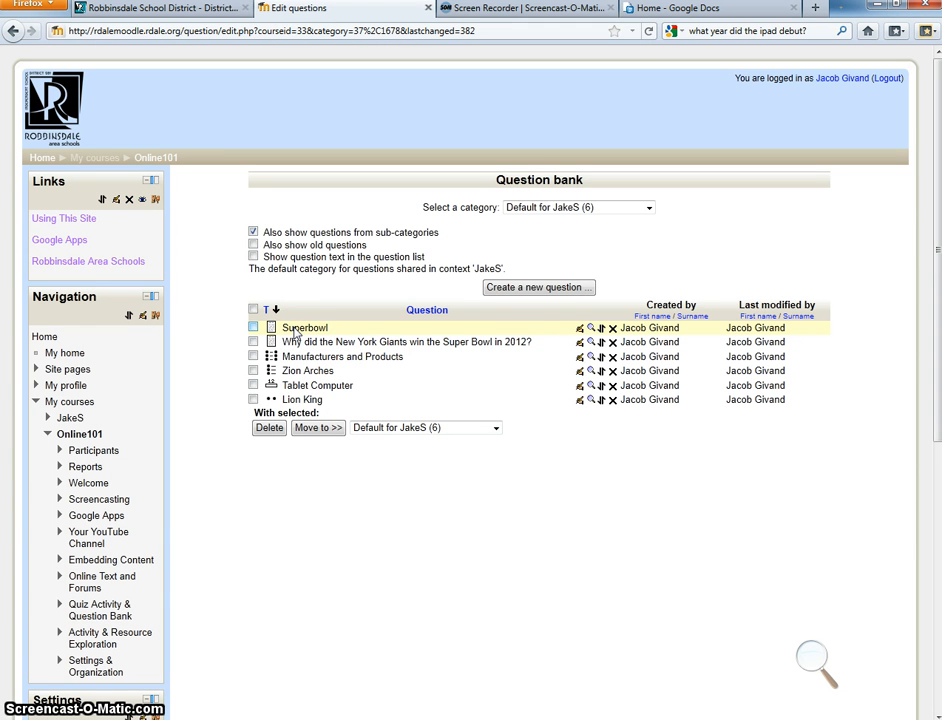
# Step: Create a new Matching question in the question bank and name it "States and capitols"
pyautogui.click(538, 288)
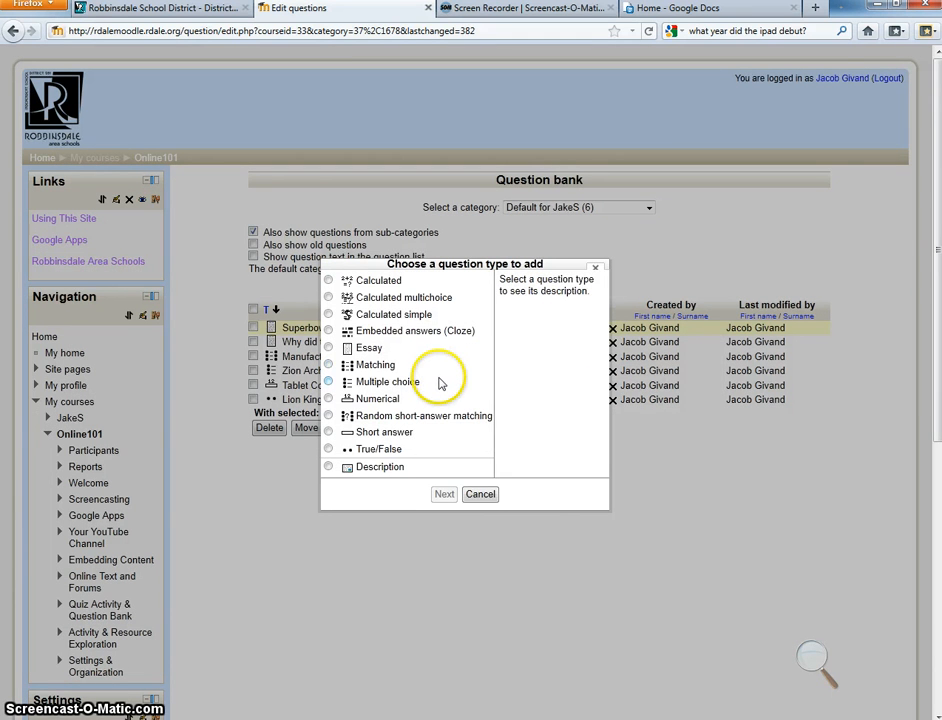
pyautogui.click(330, 365)
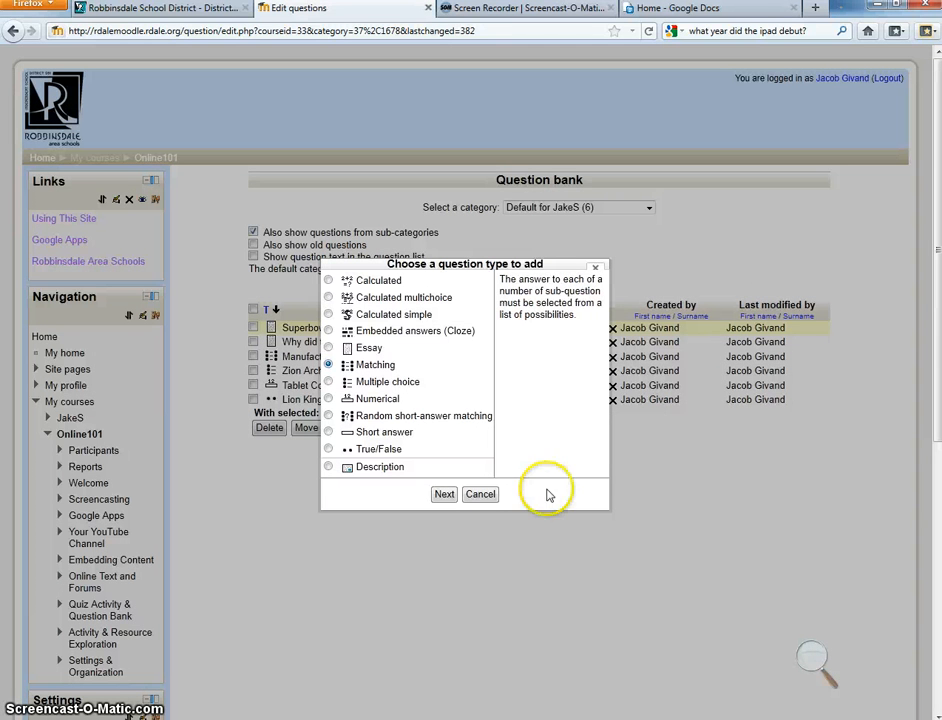
pyautogui.click(371, 643)
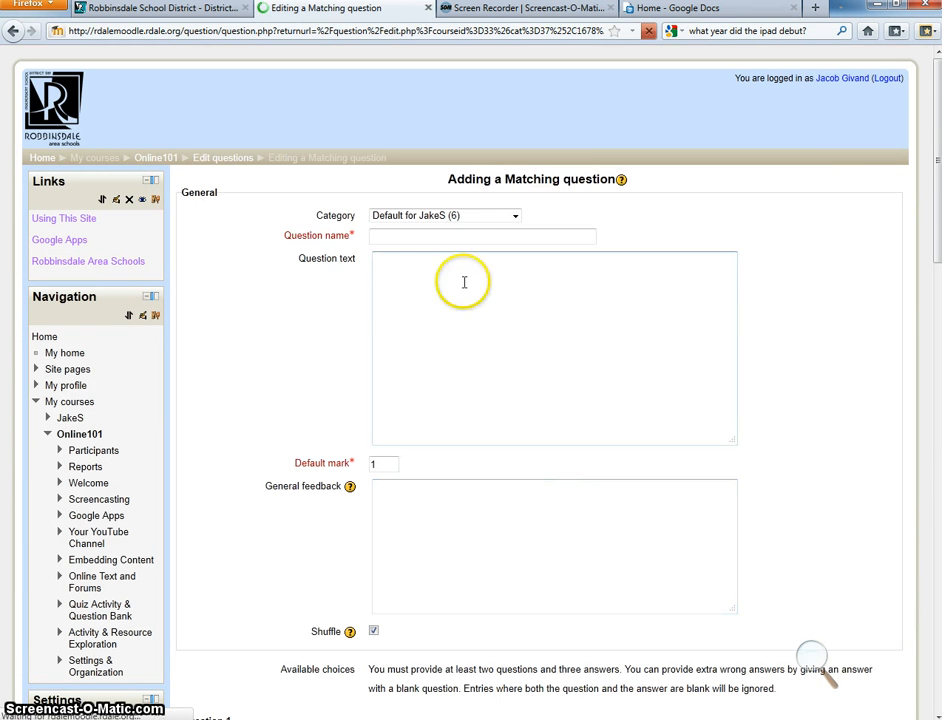
pyautogui.click(400, 240)
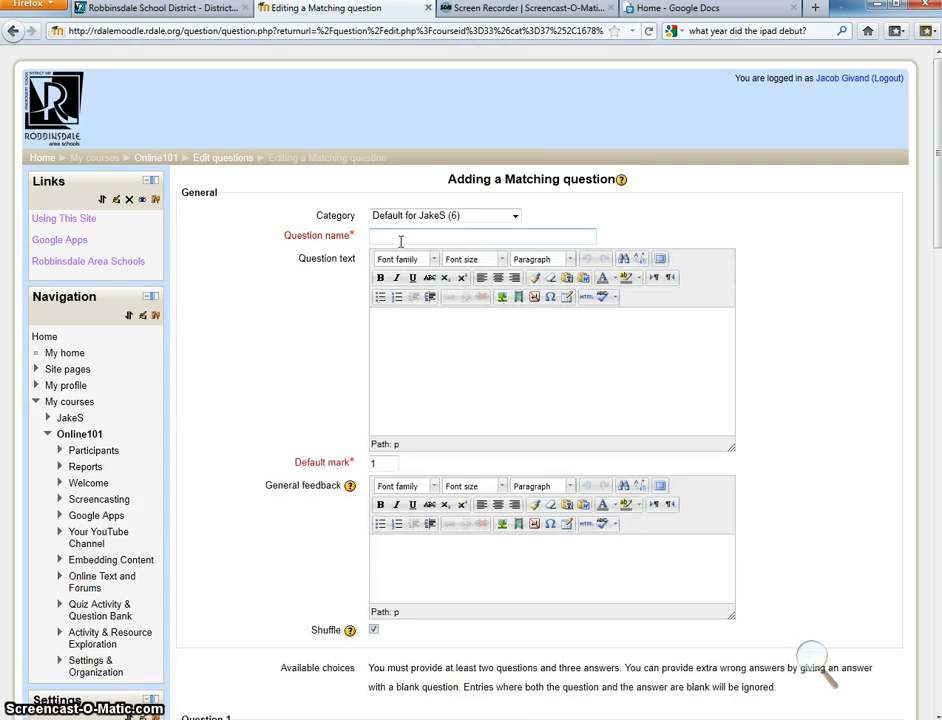
pyautogui.write('States ad')
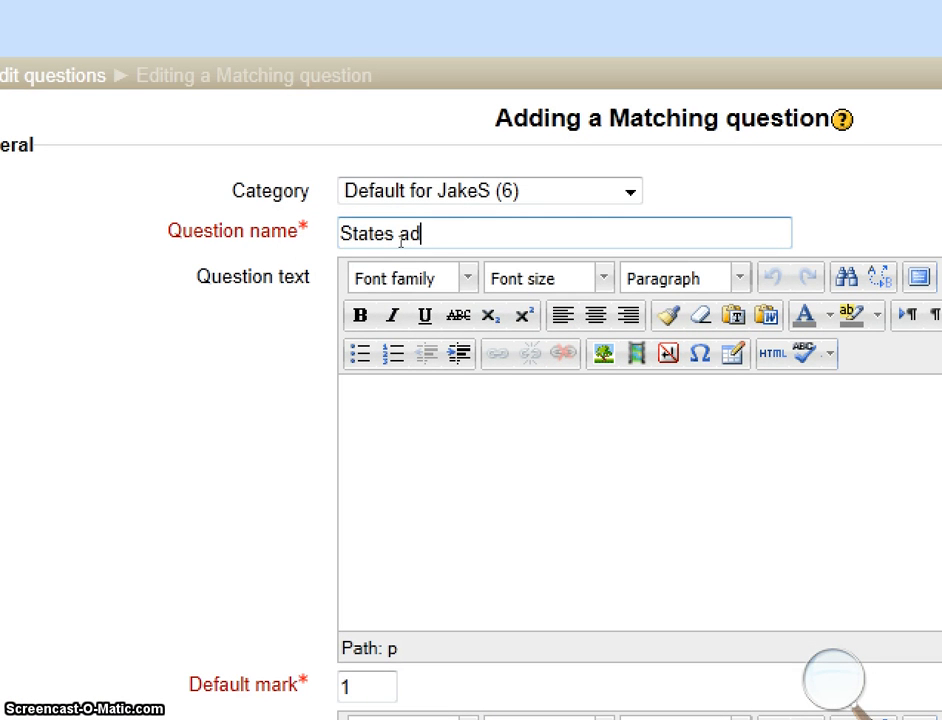
pyautogui.press('BackSpace')
pyautogui.write('mn')
pyautogui.write('nd capitols')
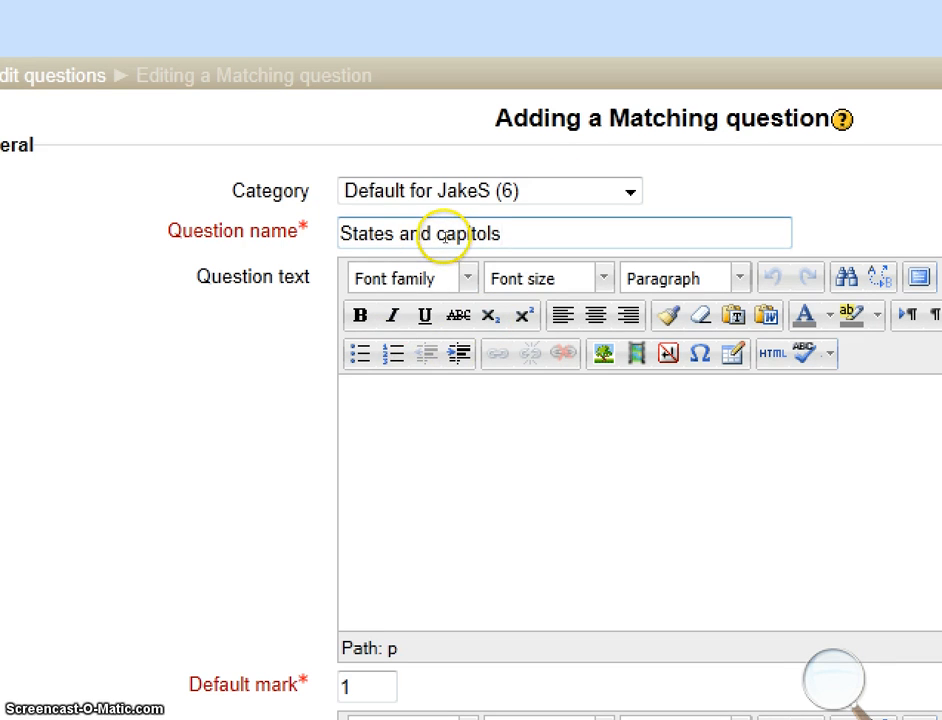
# Step: Write the matching question's text as "Match the following states and capitals."
pyautogui.click(409, 318)
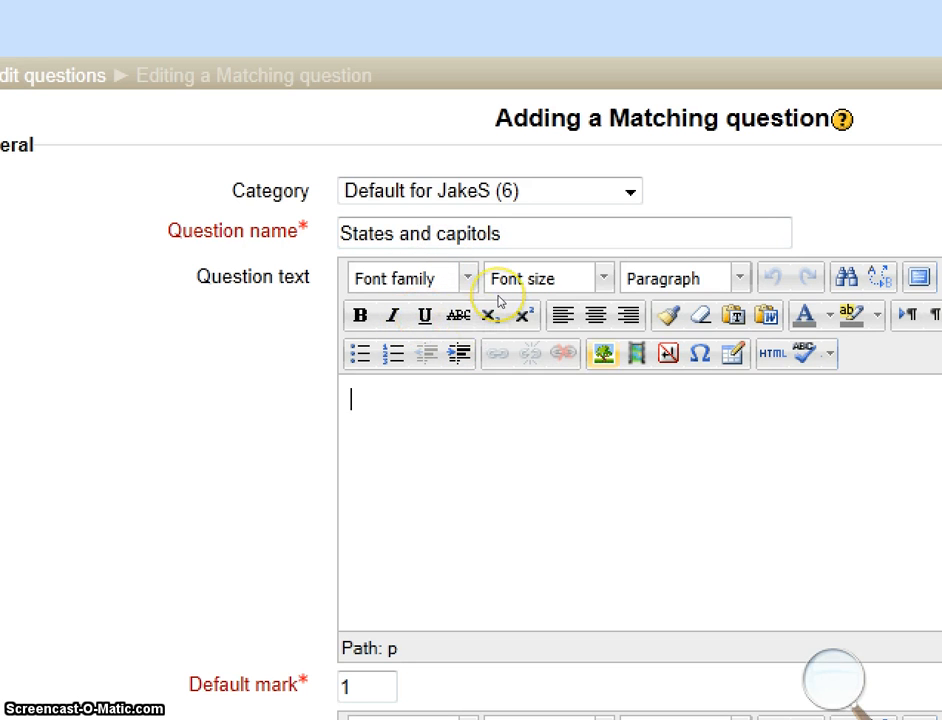
pyautogui.write('Match the fo')
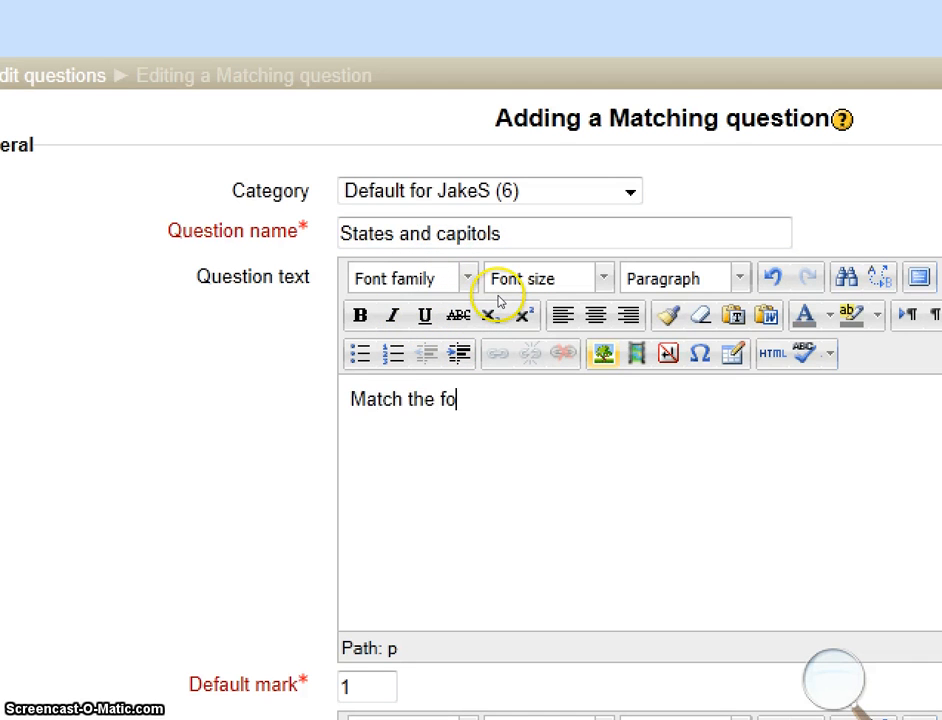
pyautogui.write('llowing sta')
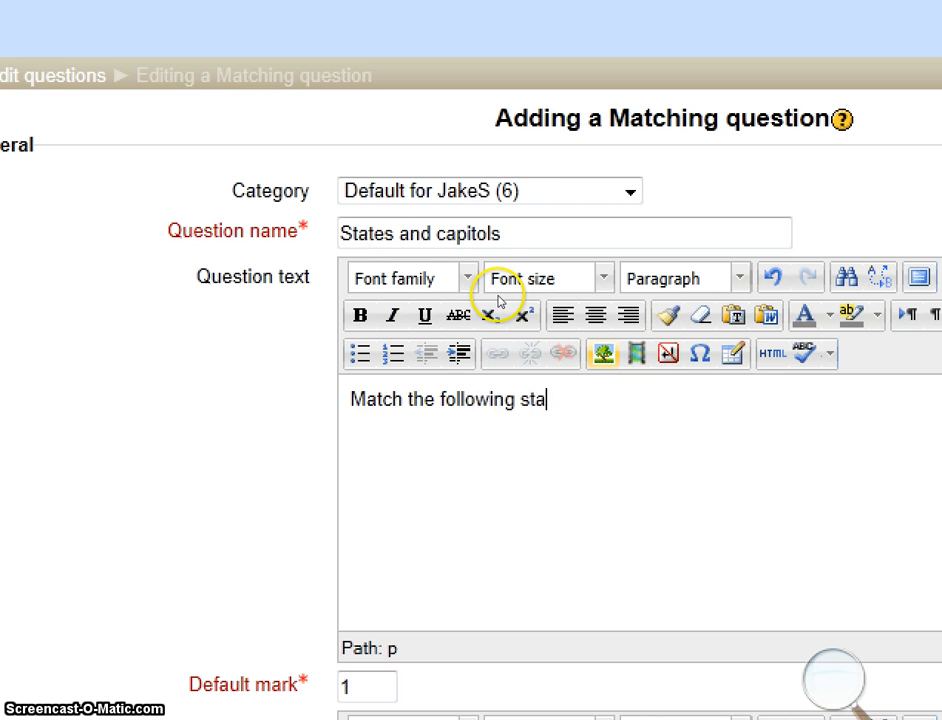
pyautogui.write('tes and pa')
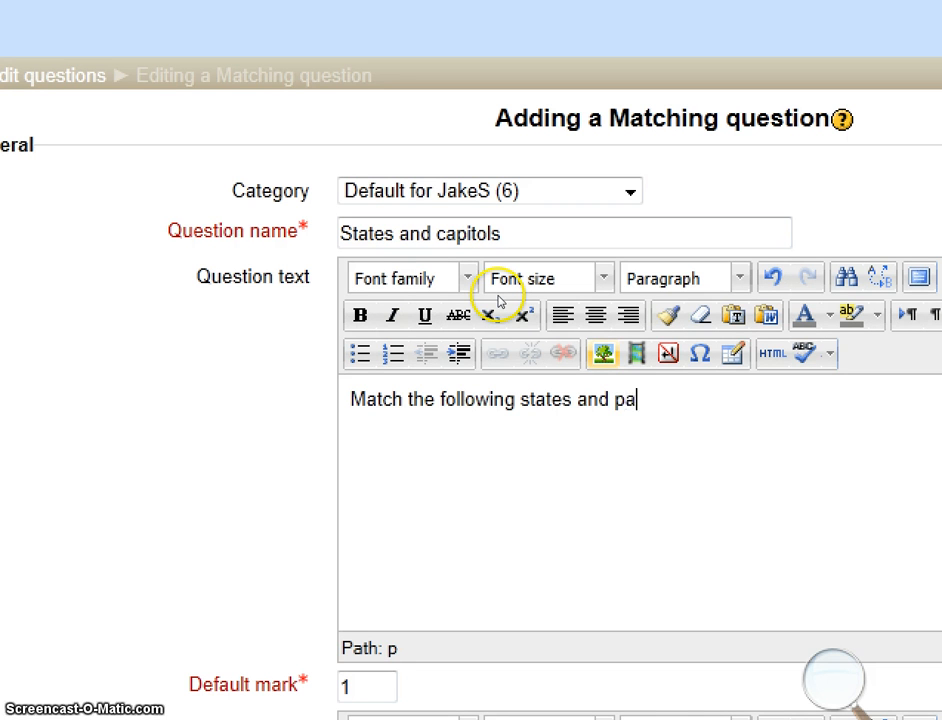
pyautogui.press('BackSpace')
pyautogui.press('BackSpace')
pyautogui.write('capit')
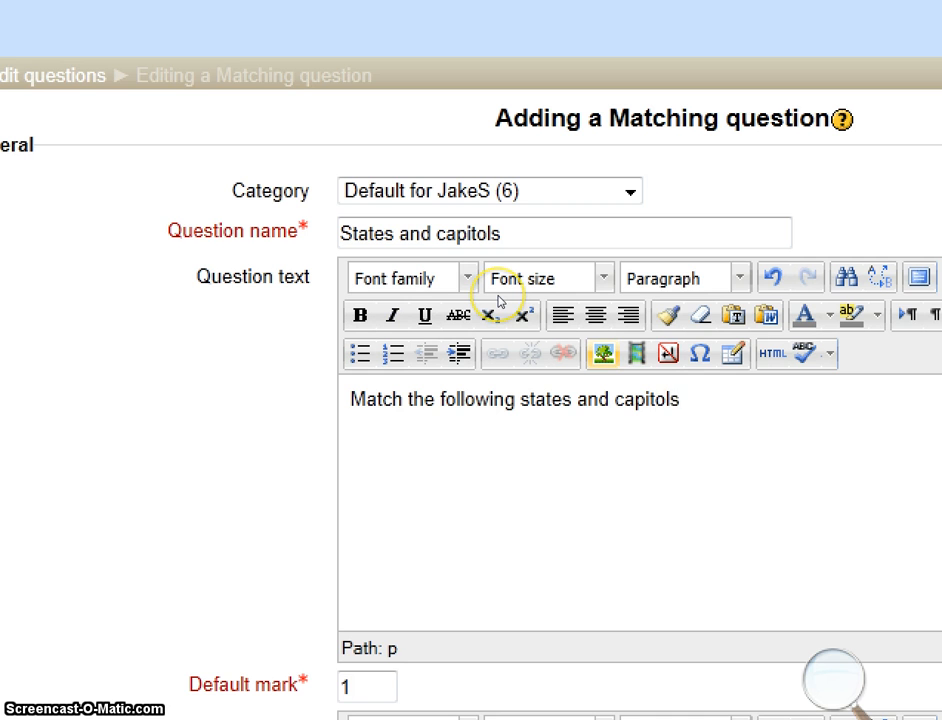
pyautogui.write('ol')
pyautogui.press('BackSpace')
pyautogui.press('BackSpace')
pyautogui.write('als.')
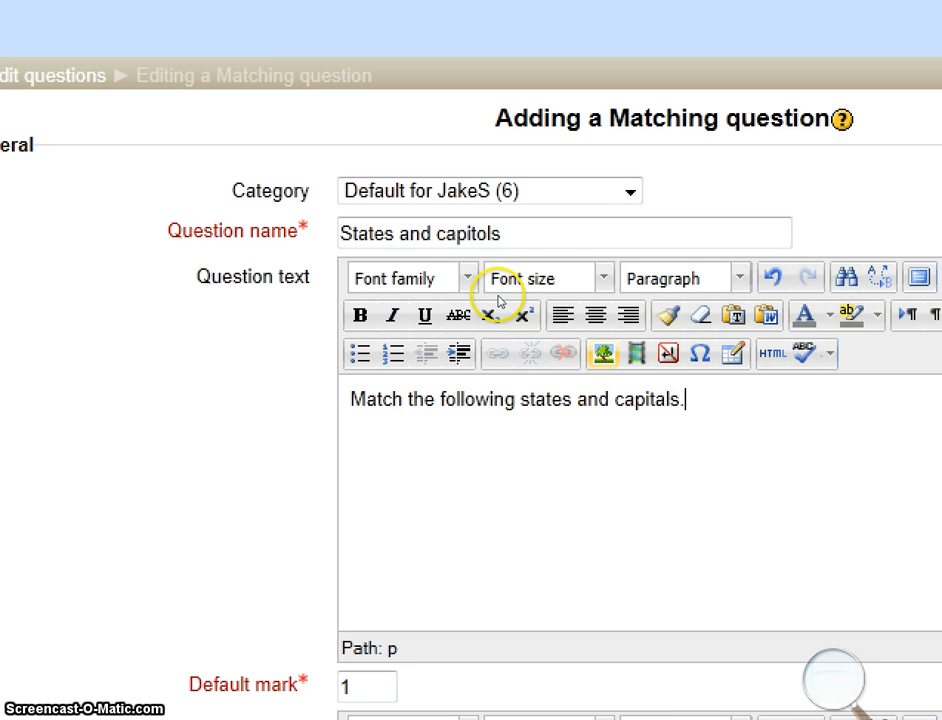
# Step: Correct the spelling in the question name so it reads "States and capitals"
pyautogui.click(569, 231)
pyautogui.click(442, 236)
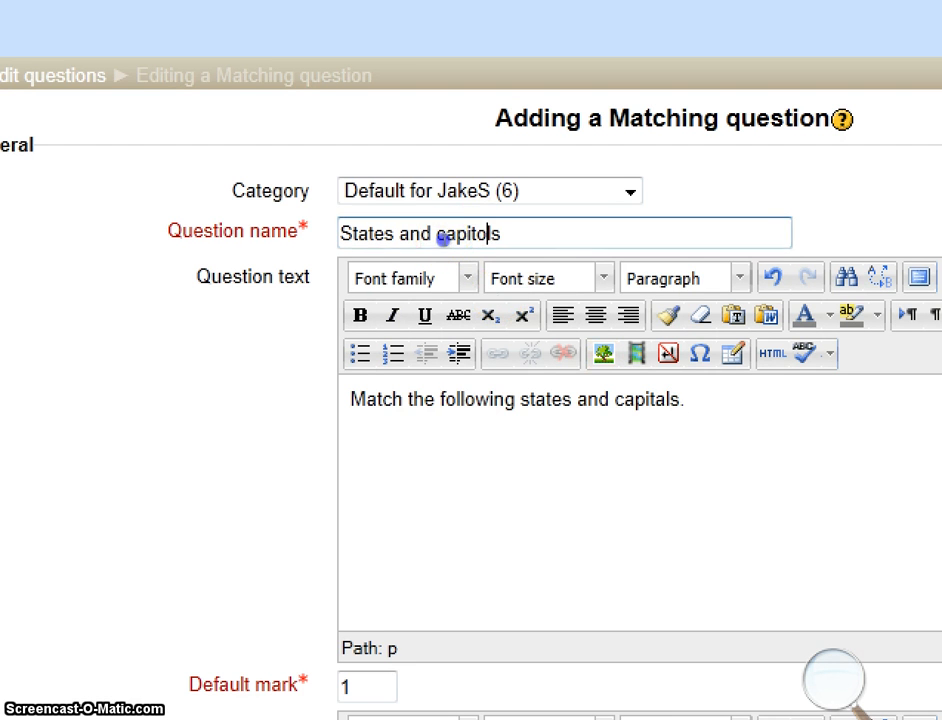
pyautogui.press('BackSpace')
pyautogui.write('a')
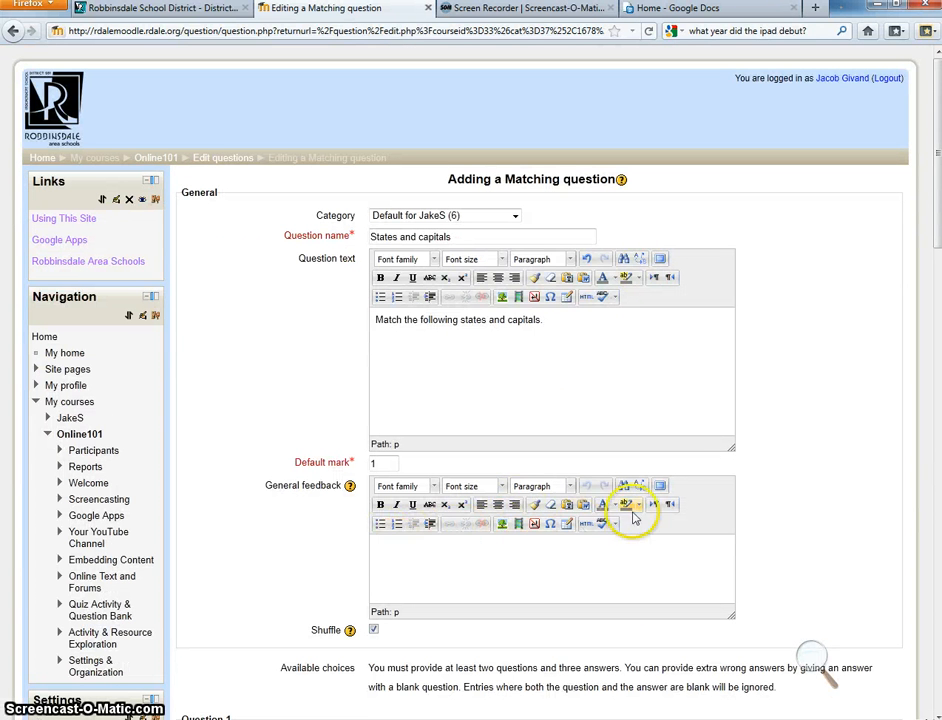
# Step: Fill in the Question 1 pair with Minnesota as the question and St. Paul as its answer
pyautogui.scroll(-2, 757, 481)
pyautogui.scroll(-4, 765, 480)
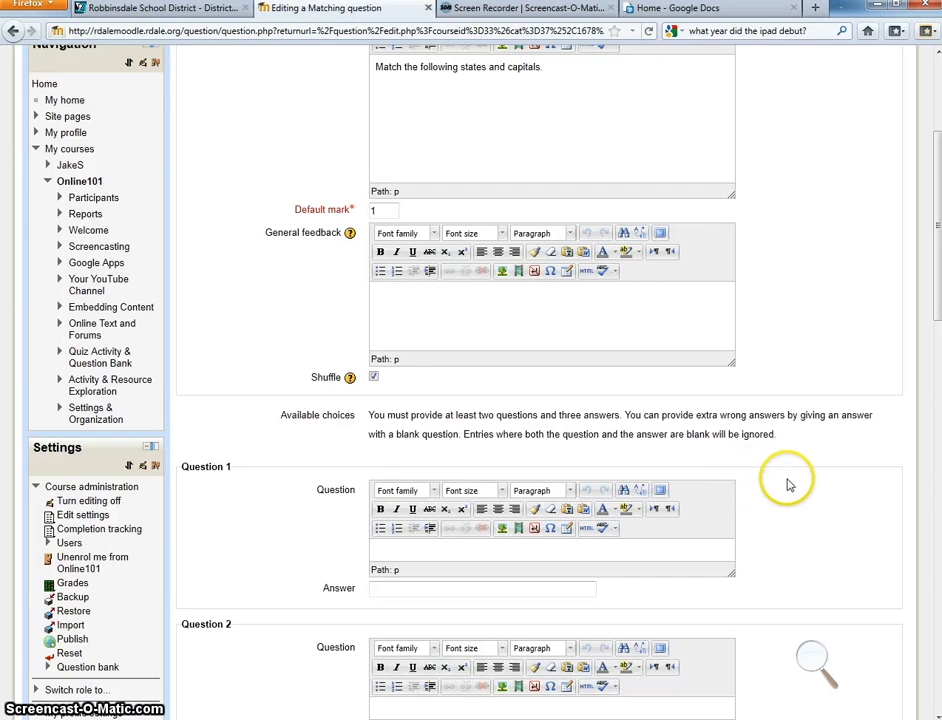
pyautogui.scroll(-2, 788, 483)
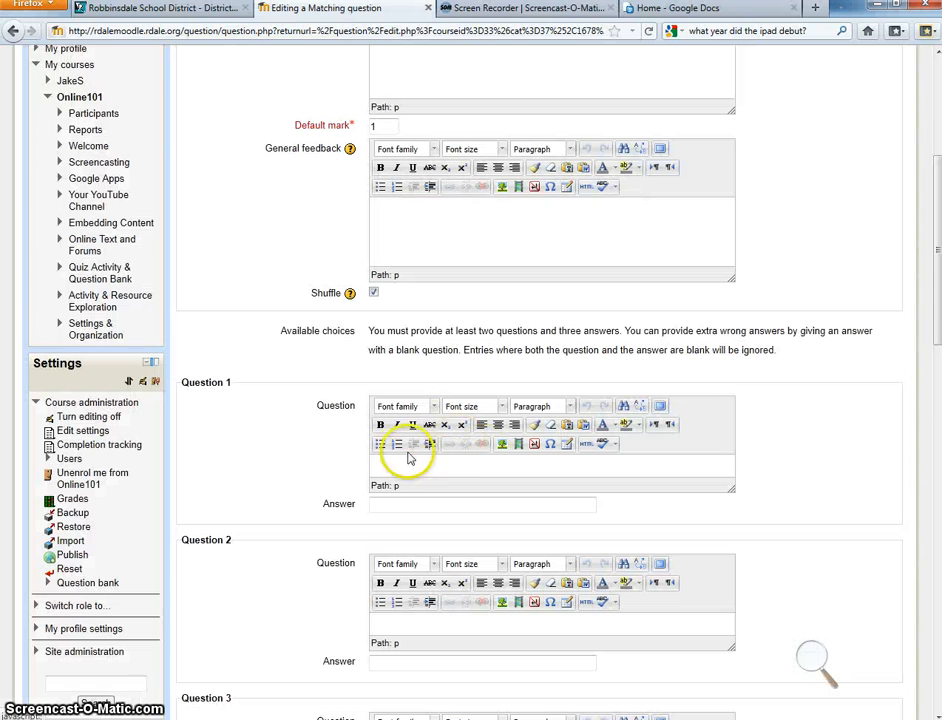
pyautogui.click(393, 468)
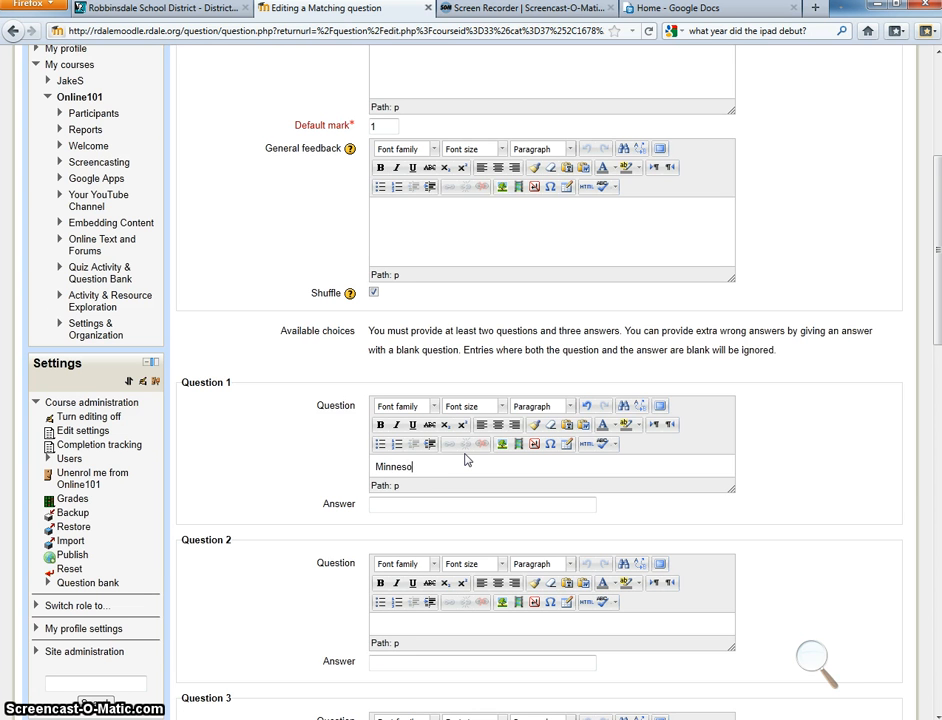
pyautogui.press('Tab')
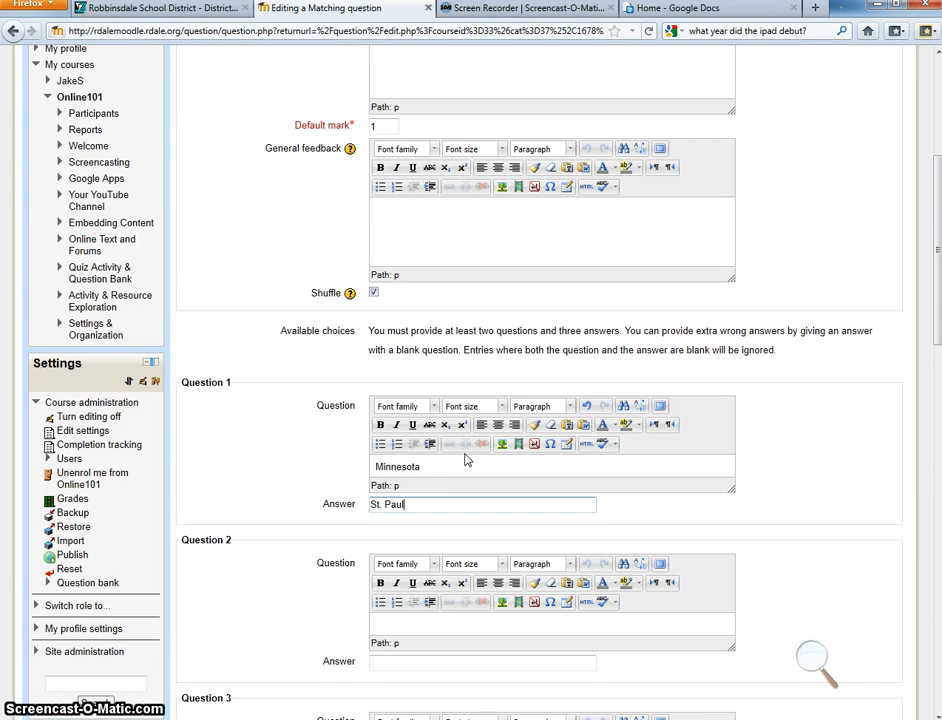
pyautogui.click(422, 479)
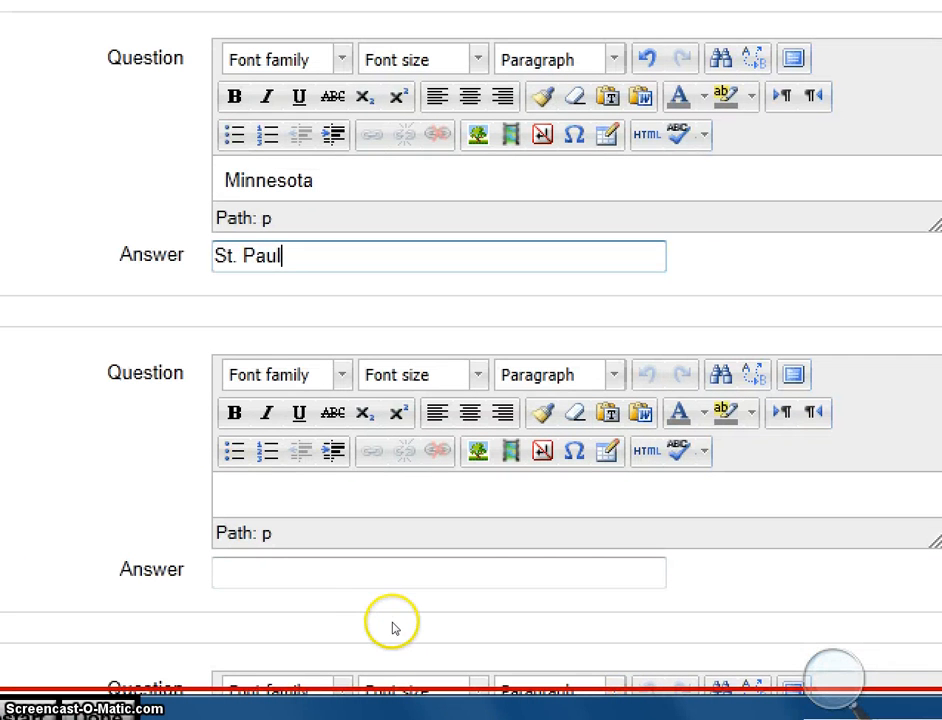
# Step: Fill in the Question 2 pair with North Dakota as the question and Bismarck as its answer
pyautogui.press('Tab')
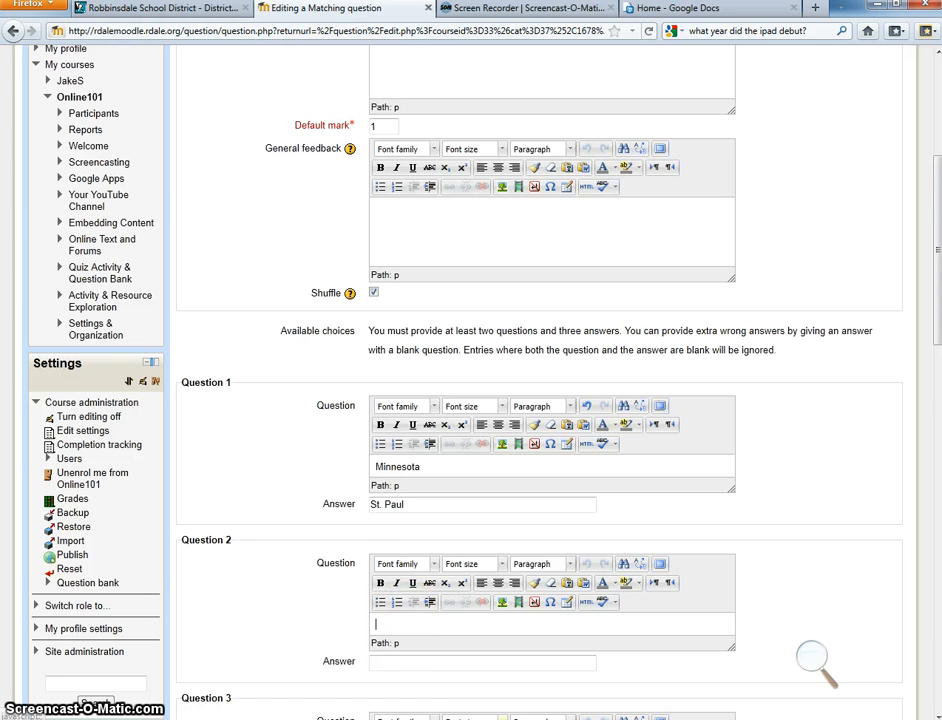
pyautogui.scroll(-3, 547, 694)
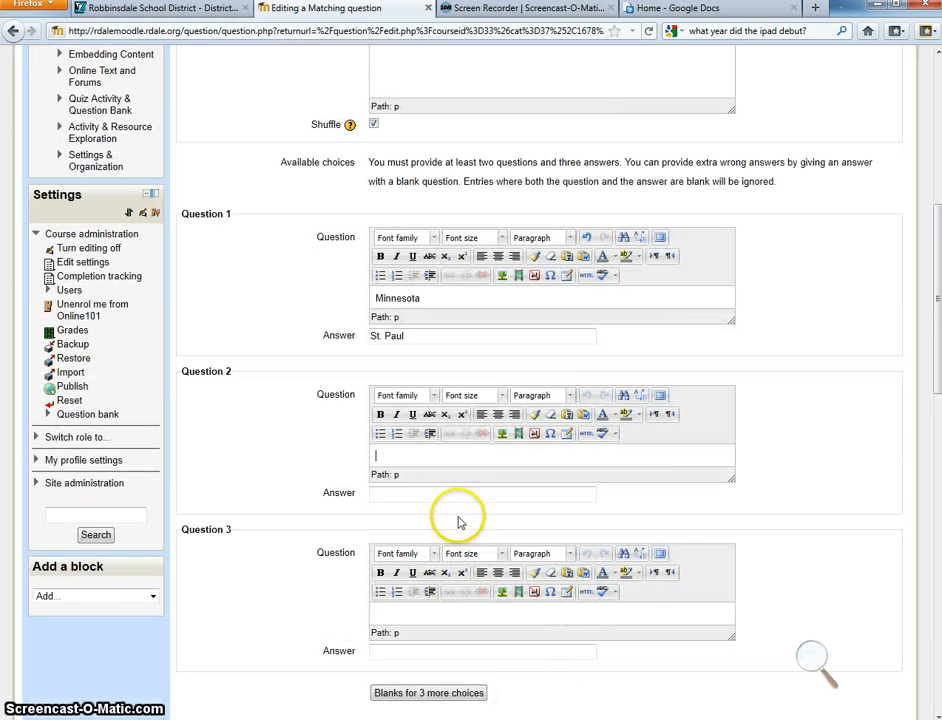
pyautogui.click(428, 495)
pyautogui.write('rth Dakota')
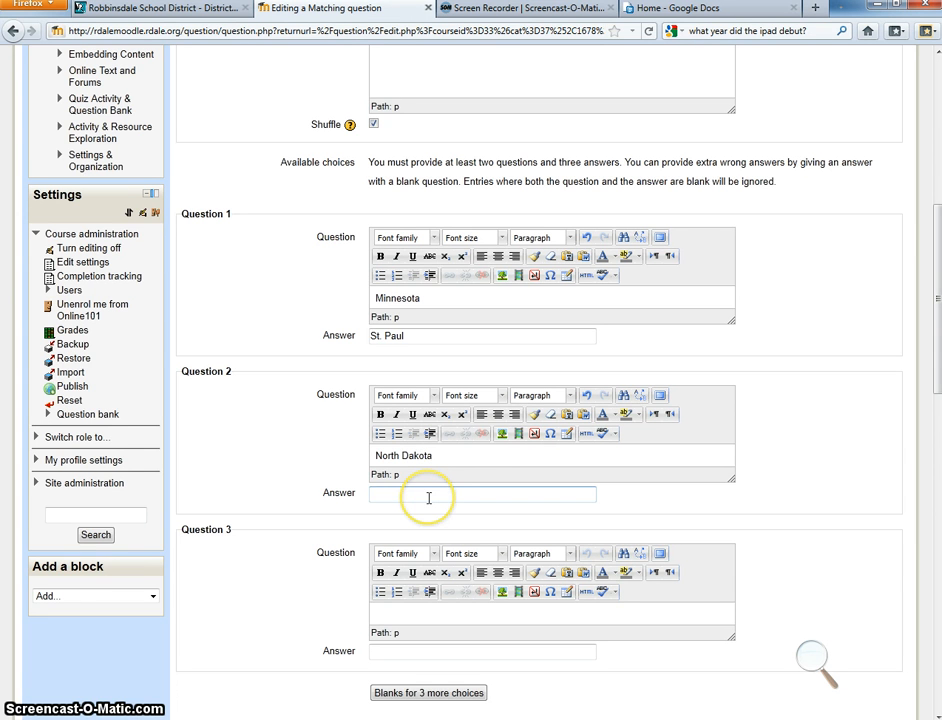
pyautogui.click(428, 495)
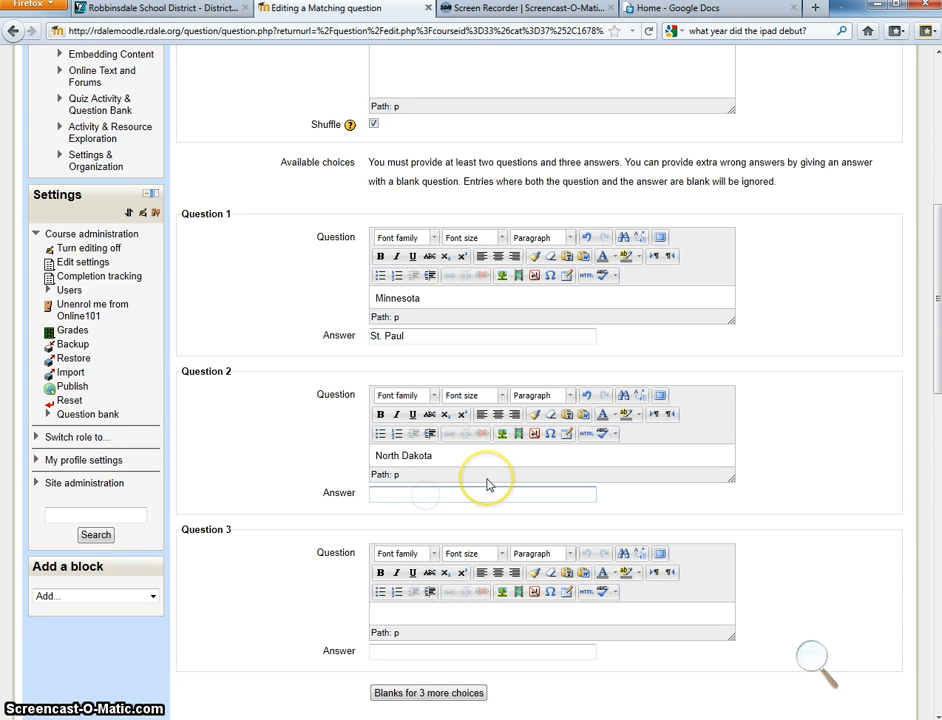
pyautogui.write('Bismarck')
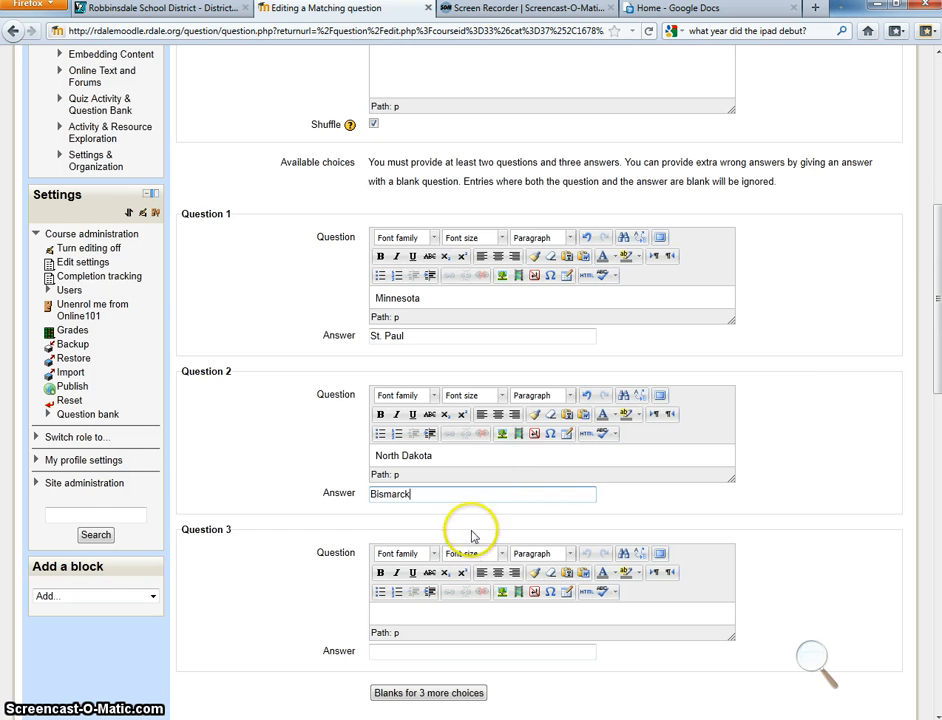
# Step: Fill in the Question 3 pair with Wisconsin as the question and Madison as its answer
pyautogui.scroll(-2, 843, 398)
pyautogui.scroll(-4, 843, 398)
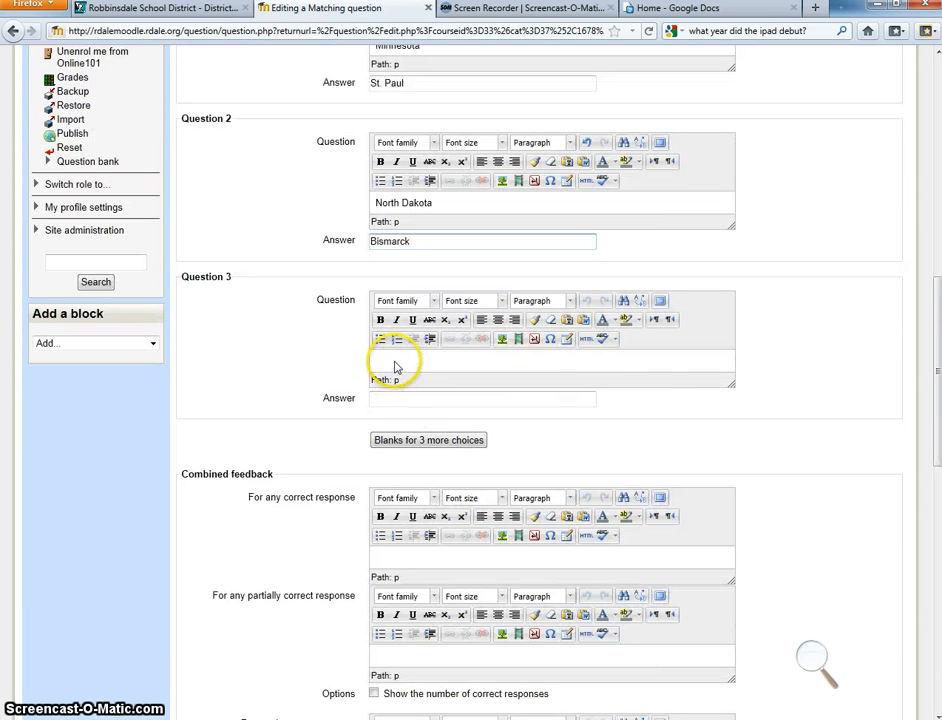
pyautogui.click(392, 361)
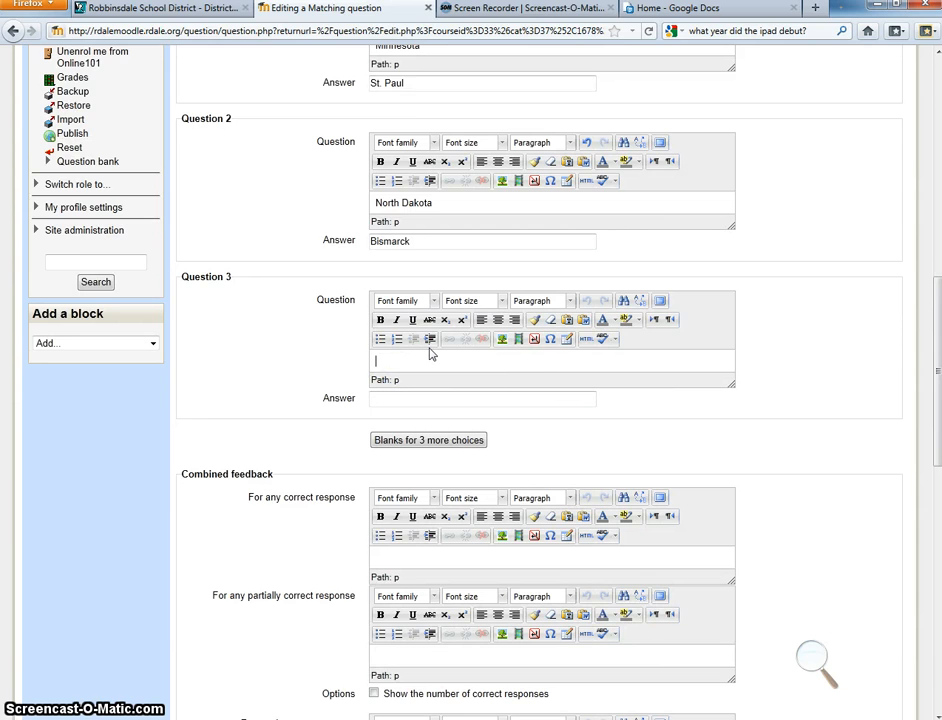
pyautogui.press('super+plus')
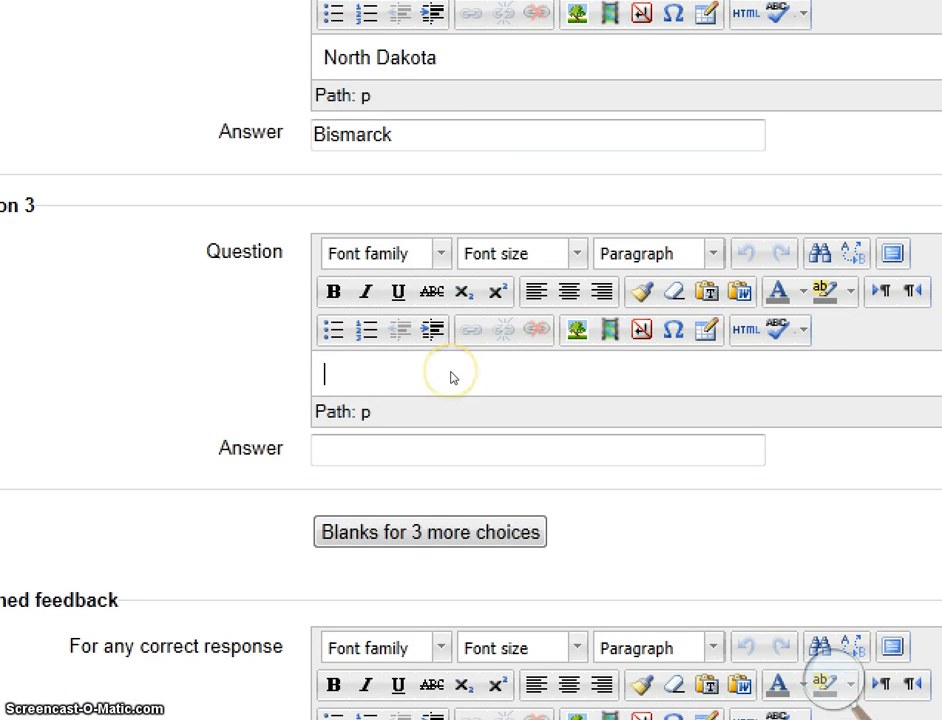
pyautogui.write('Wisconsin')
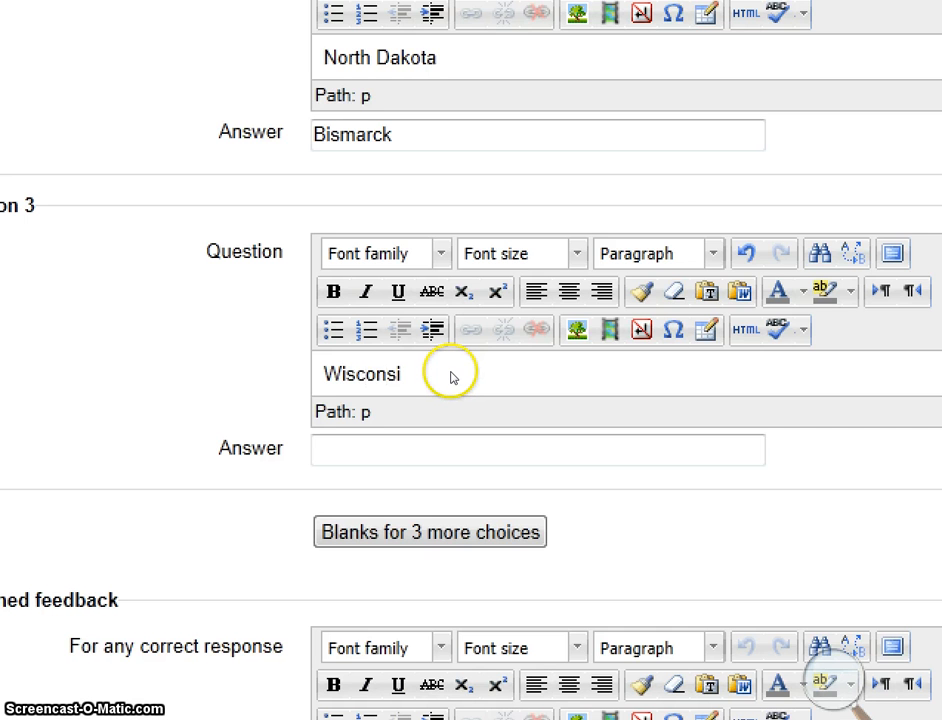
pyautogui.press('Tab')
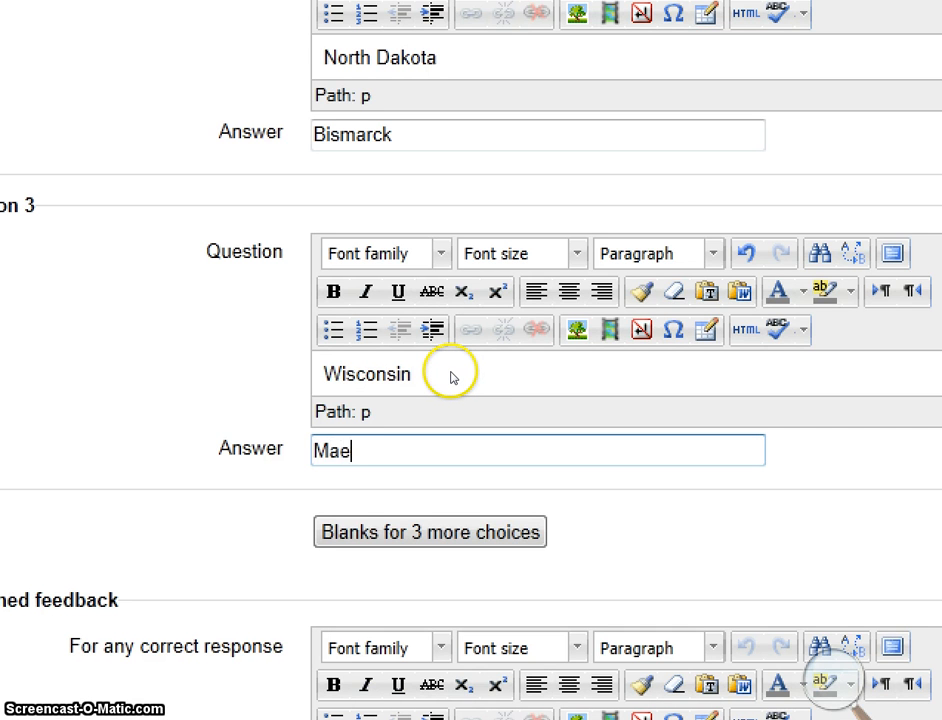
pyautogui.write('Mae')
pyautogui.press('BackSpace')
pyautogui.write('di')
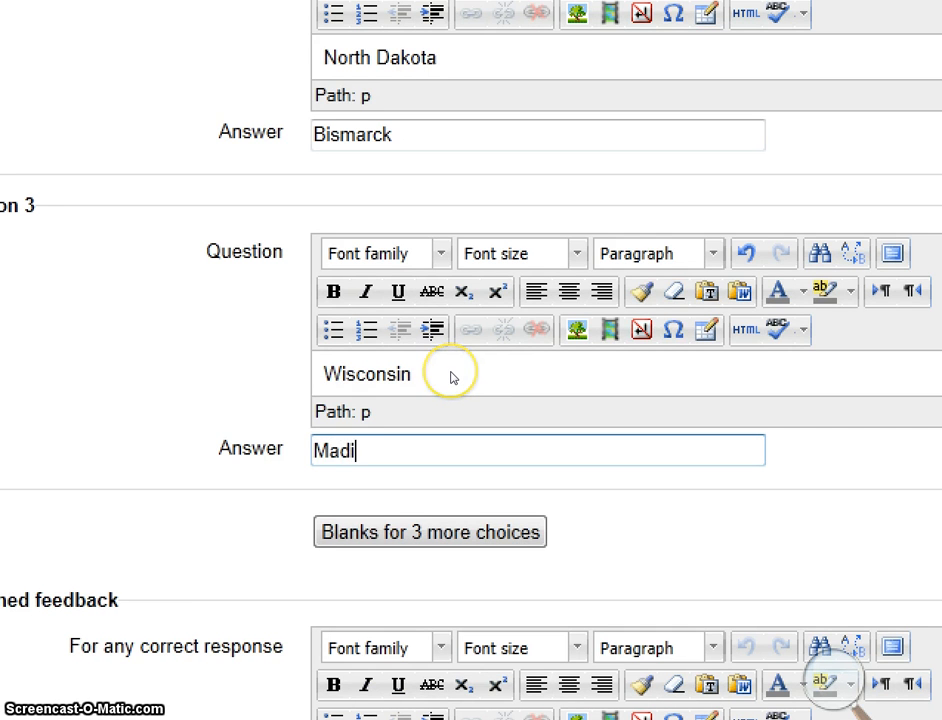
pyautogui.write('son')
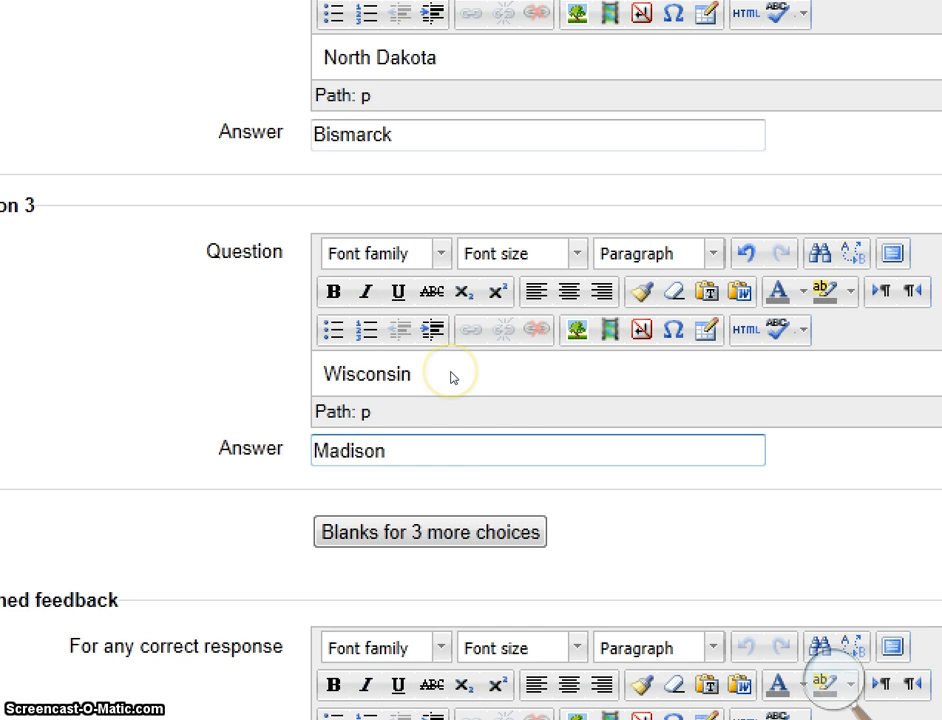
pyautogui.press('Tab')
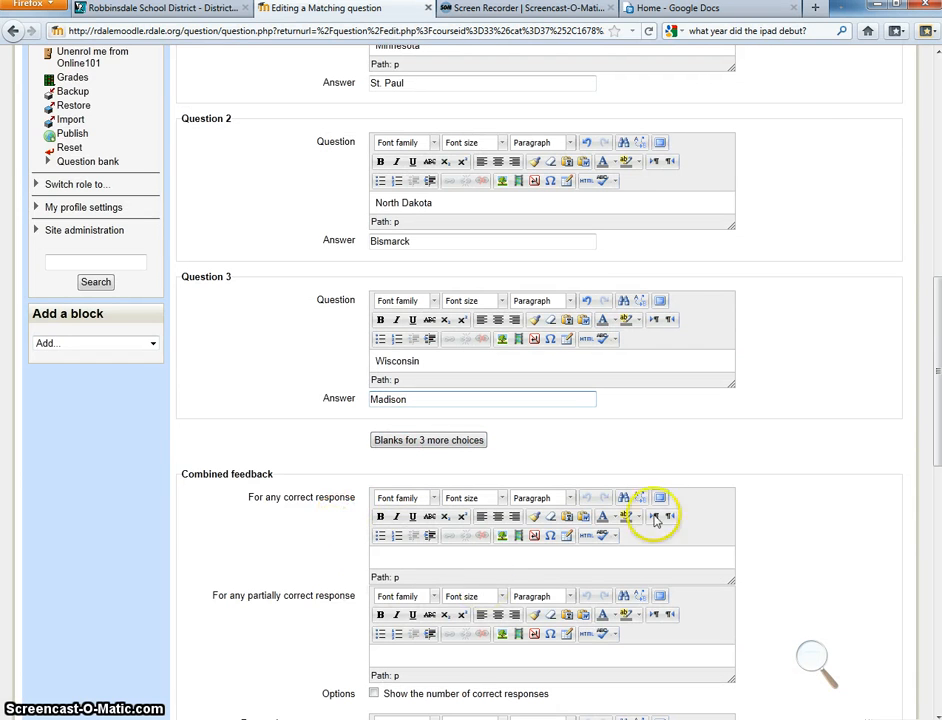
# Step: Tag the matching question with "states, capitals" under Other tags and save it to the question bank
pyautogui.moveTo(937, 397); pyautogui.dragTo(938, 488)
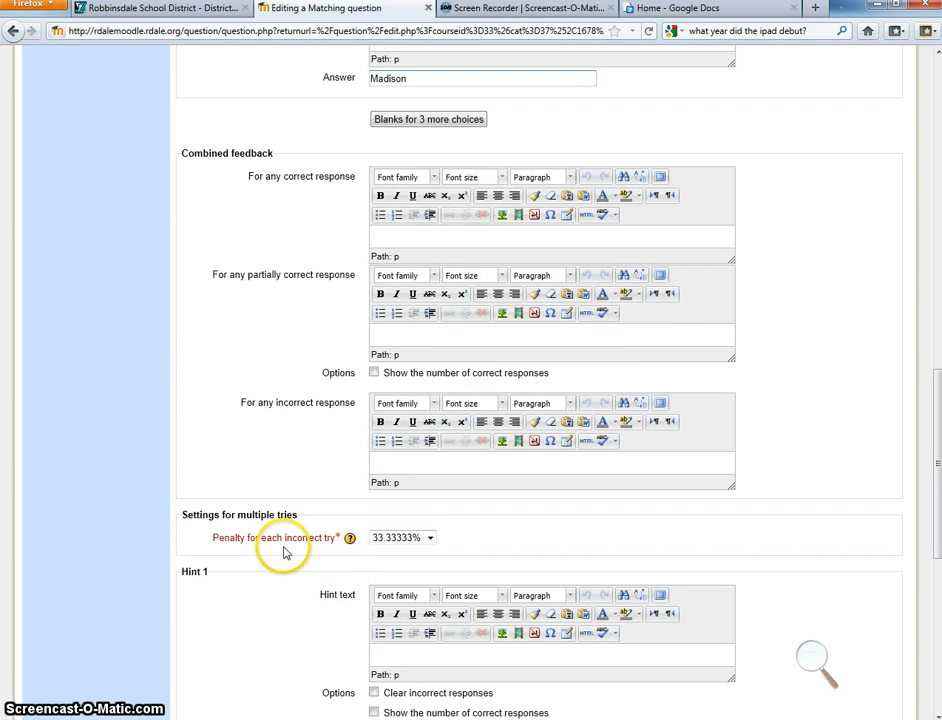
pyautogui.moveTo(935, 437); pyautogui.dragTo(937, 593)
pyautogui.click(393, 529)
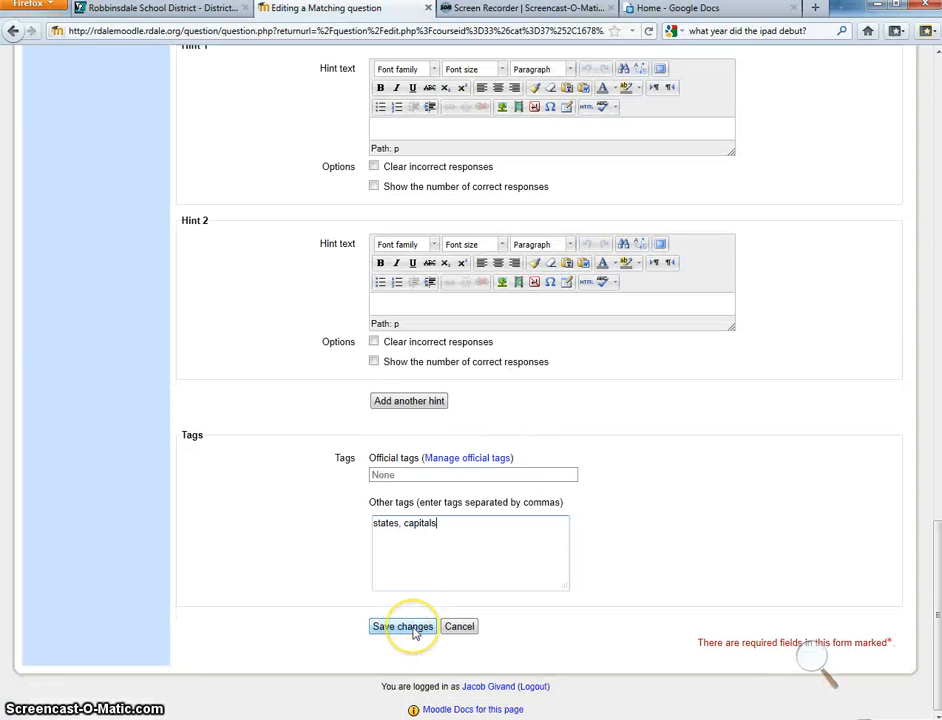
pyautogui.click(460, 695)
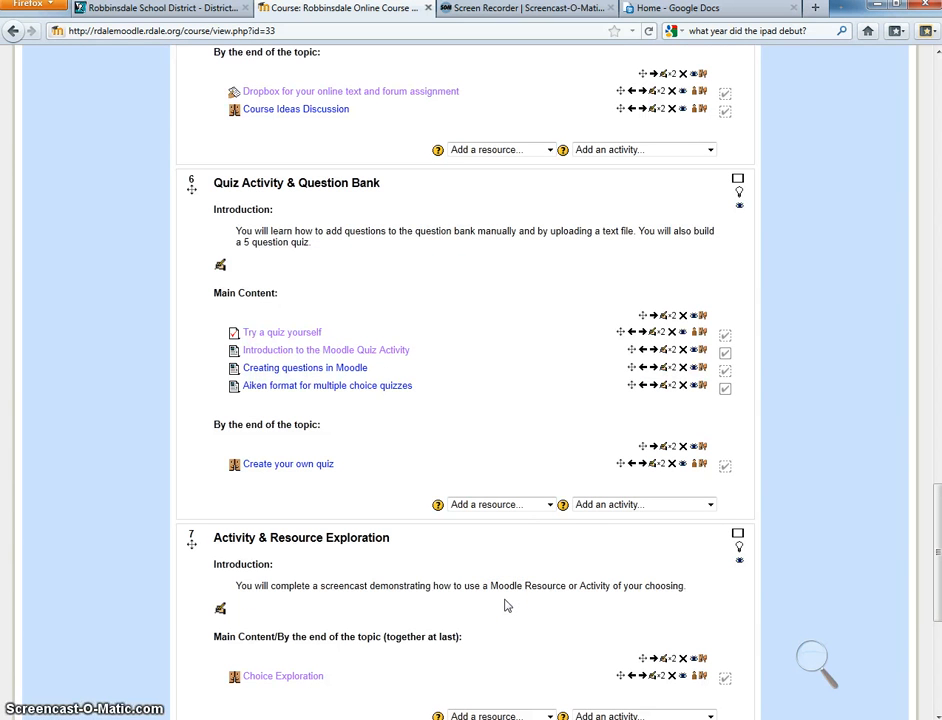
# Step: Add a new quiz activity to the Quiz Activity & Question Bank topic and name it "Quiz Delete Me"
pyautogui.click(709, 505)
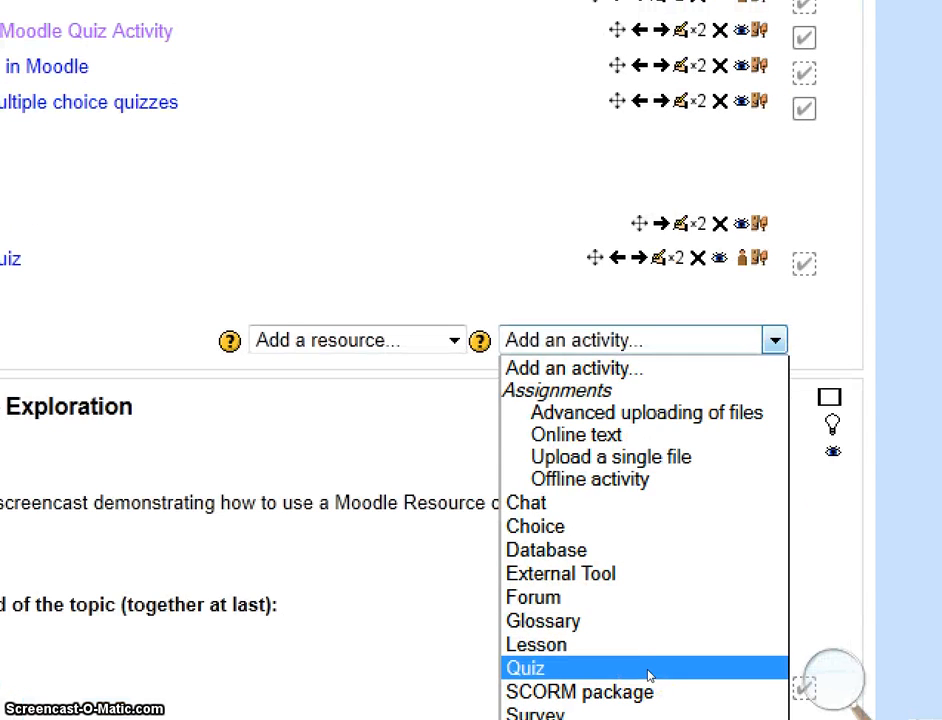
pyautogui.click(648, 670)
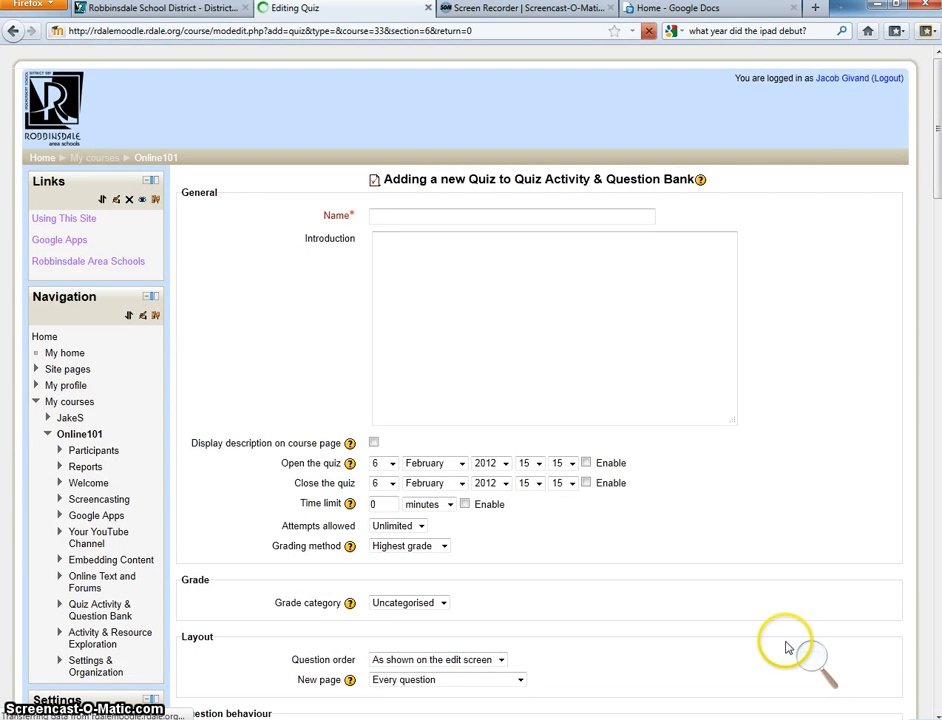
pyautogui.click(394, 218)
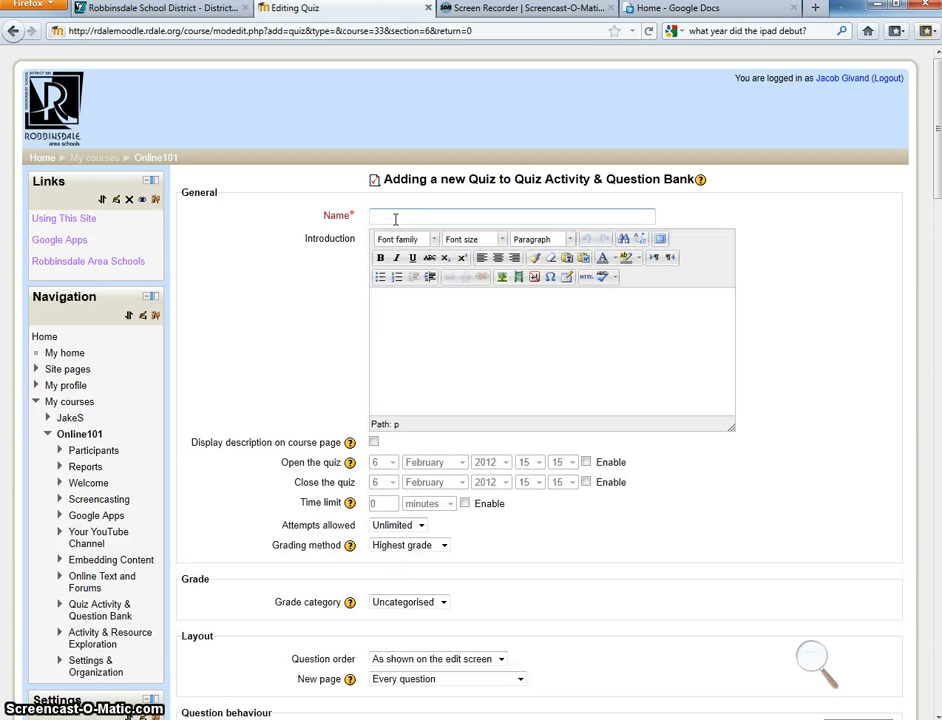
pyautogui.write('Quiz I')
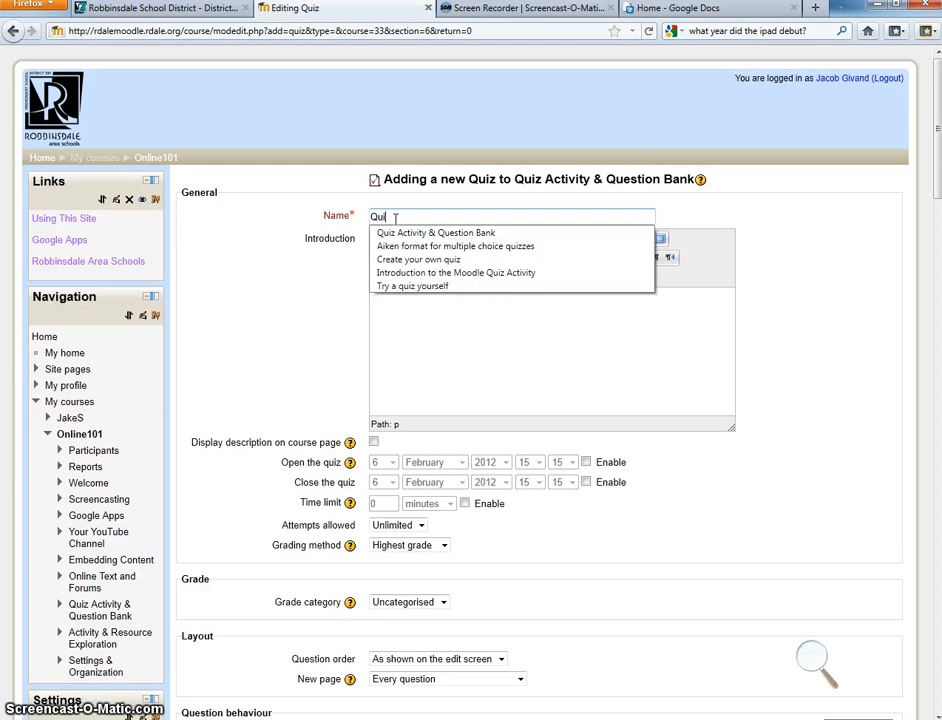
pyautogui.write('elete Me')
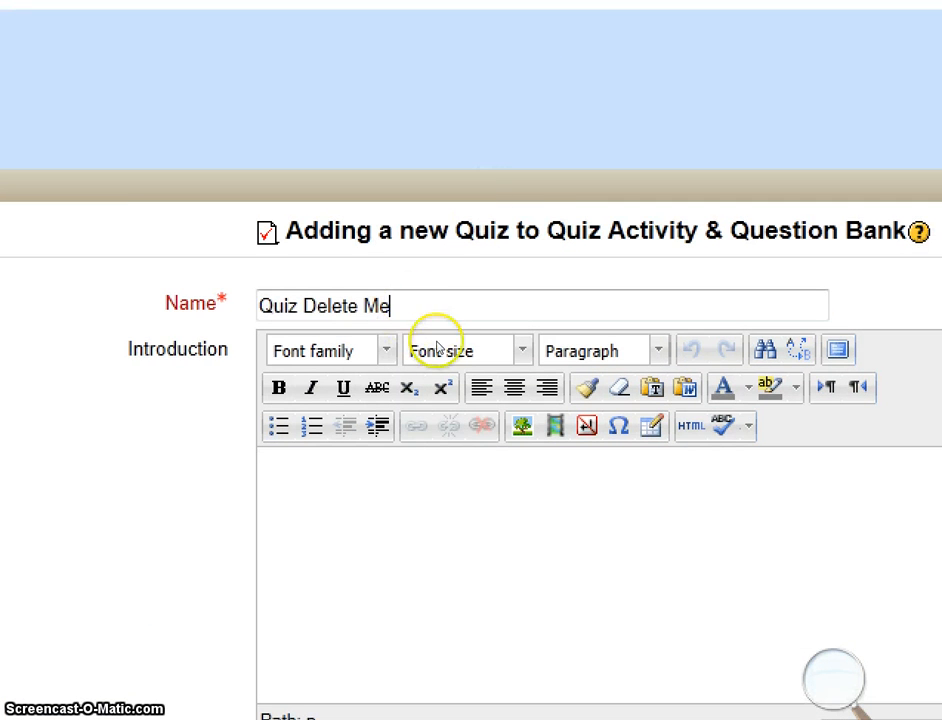
pyautogui.scroll(-5, 429, 395)
pyautogui.scroll(5, 468, 163)
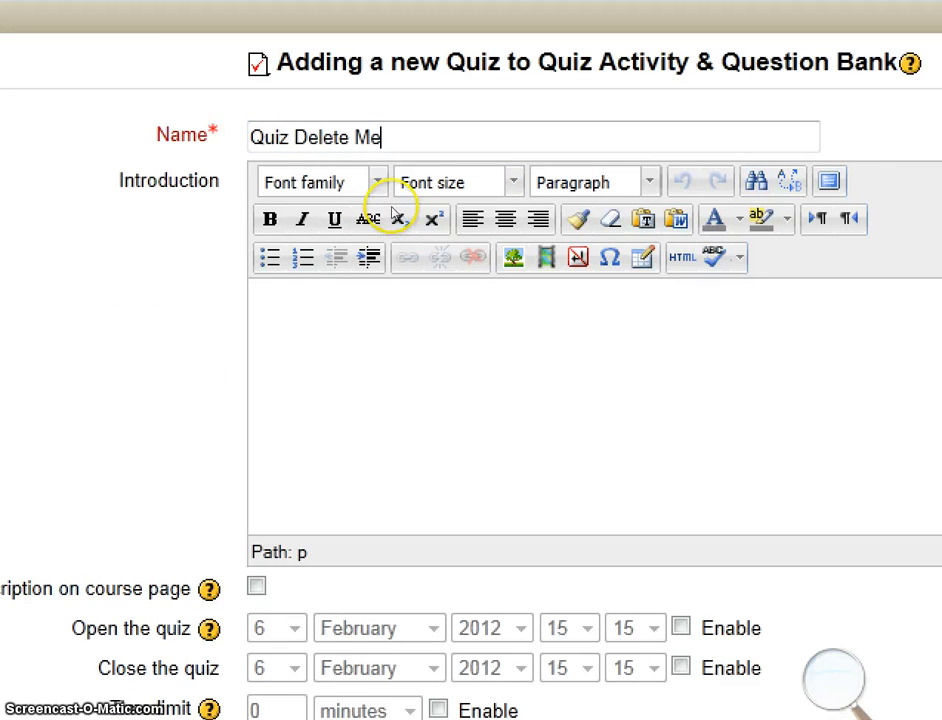
# Step: Enter "Just Do It!" as the quiz introduction, then save the quiz and display it
pyautogui.click(398, 220)
pyautogui.write('J')
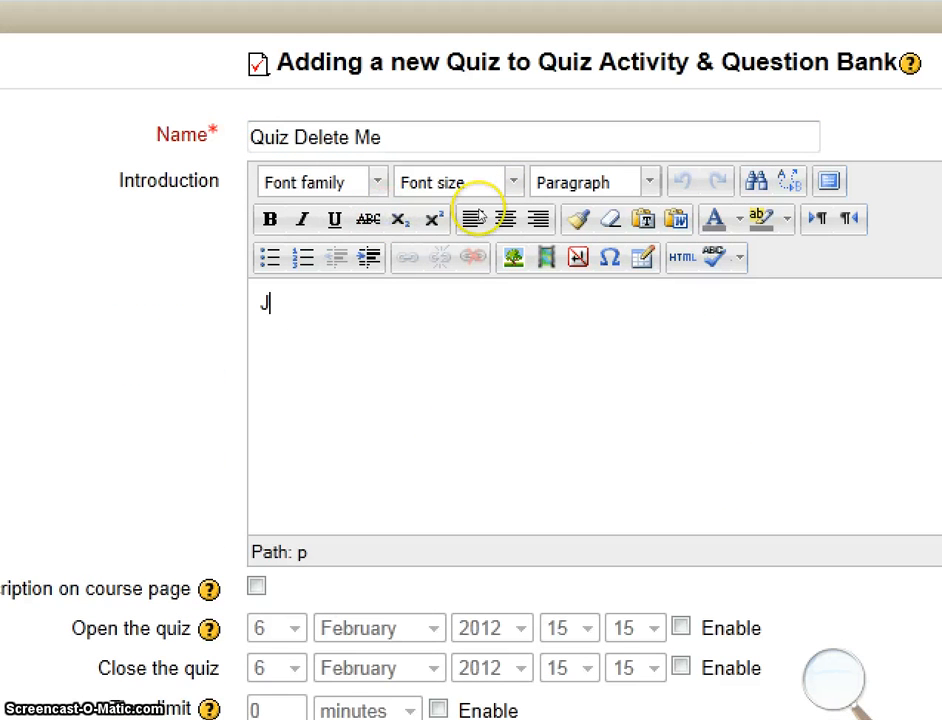
pyautogui.write('ust Do I')
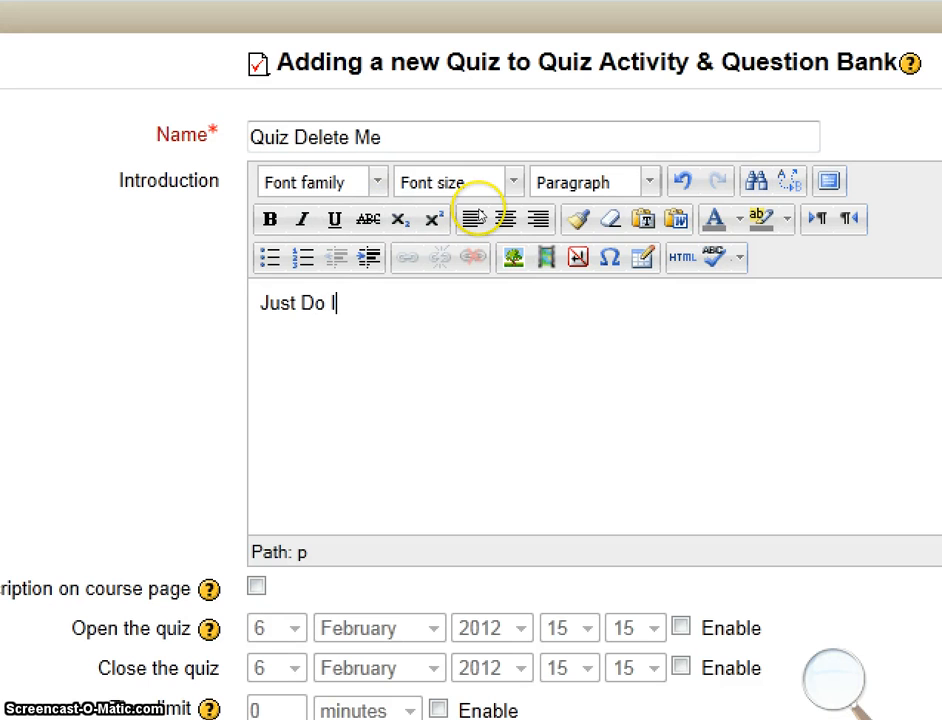
pyautogui.write('t!')
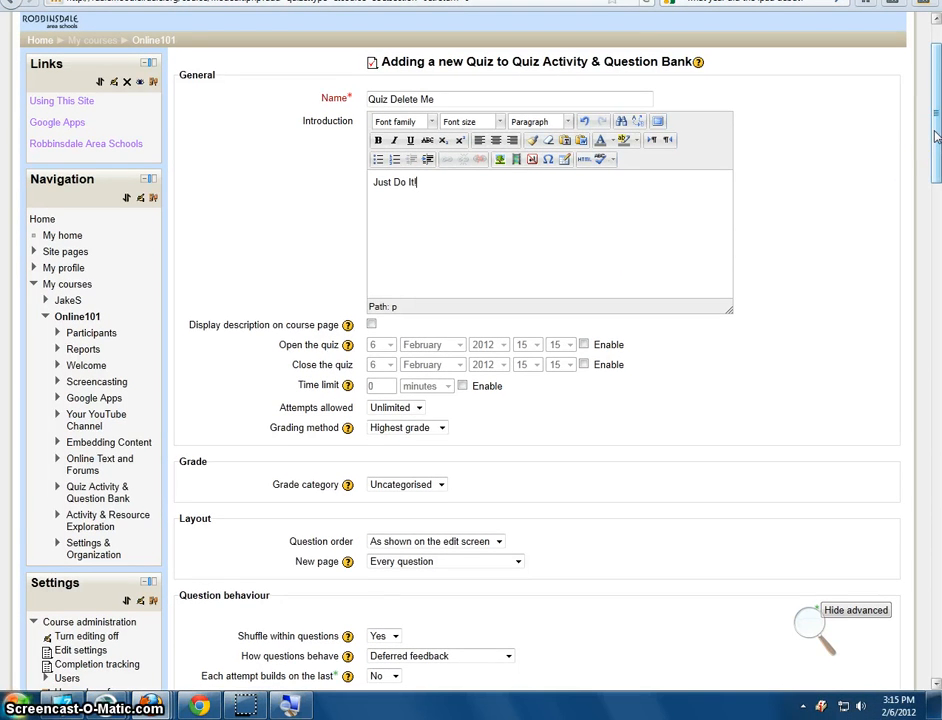
pyautogui.moveTo(936, 135); pyautogui.dragTo(936, 607)
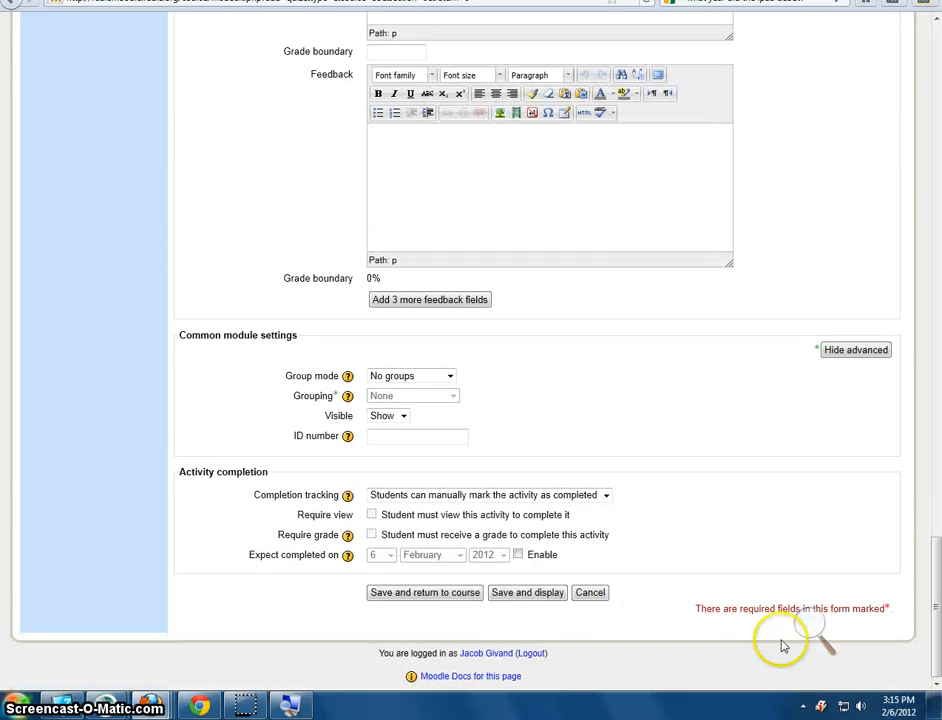
pyautogui.click(506, 594)
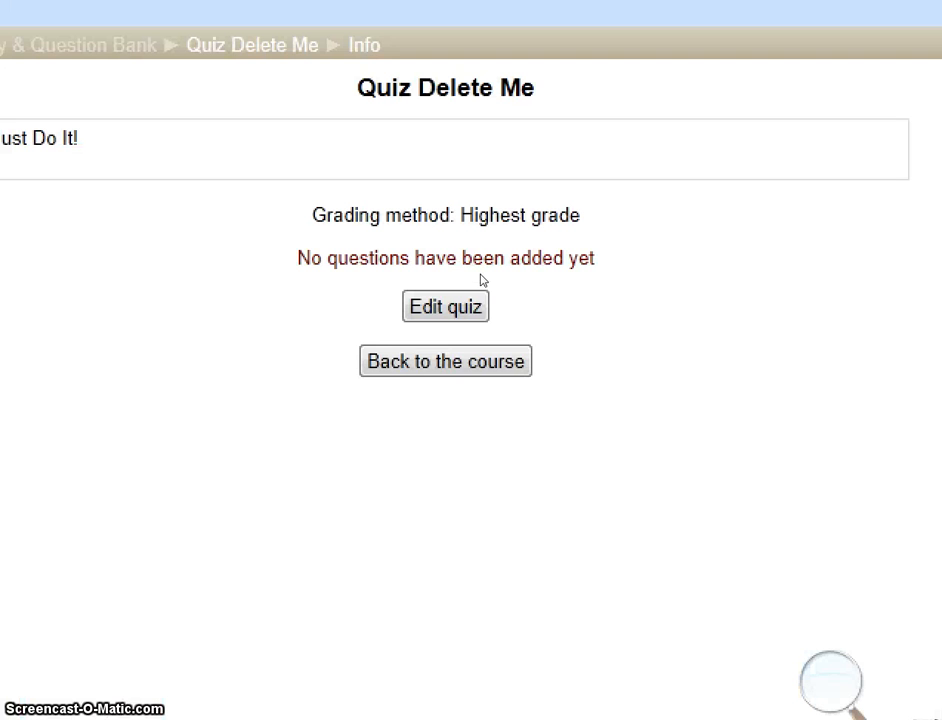
# Step: Edit the quiz and add the Zion Arches and Tablet Computer questions to it from the question bank contents
pyautogui.click(459, 295)
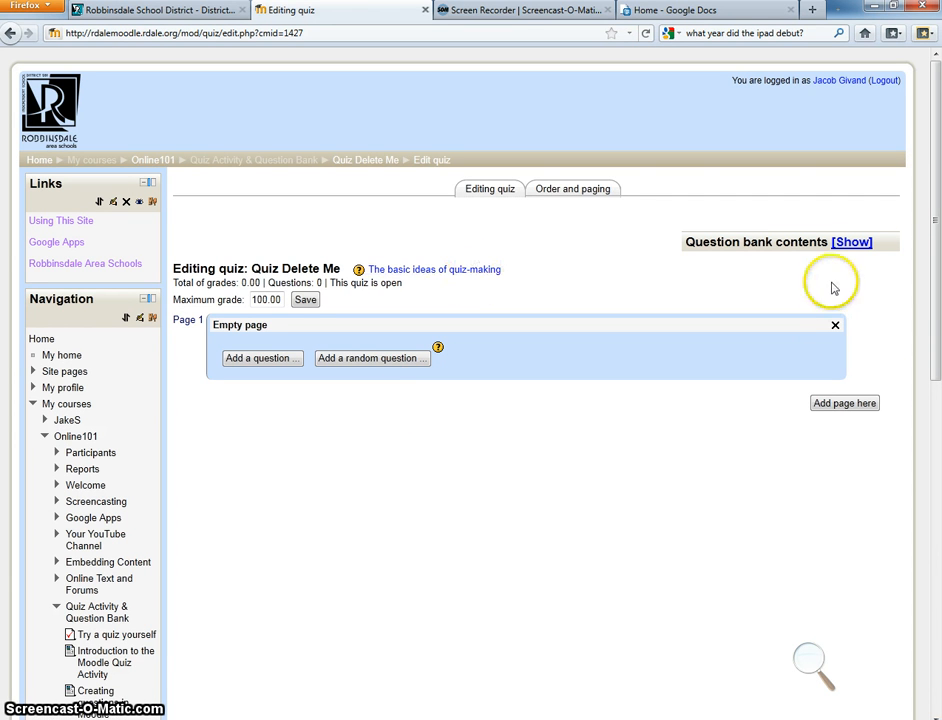
pyautogui.click(852, 244)
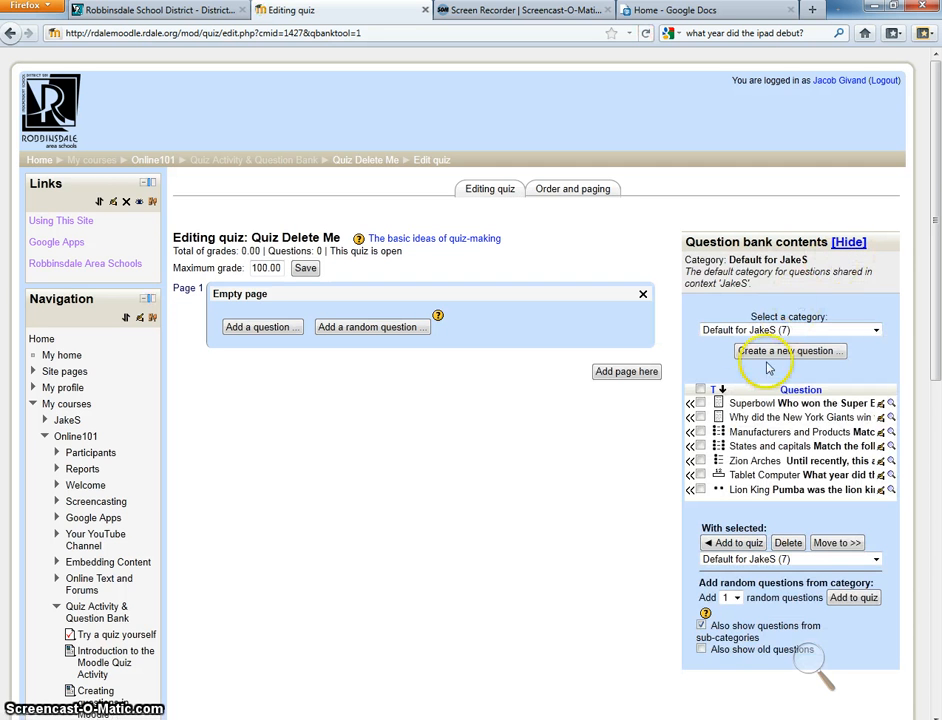
pyautogui.click(700, 461)
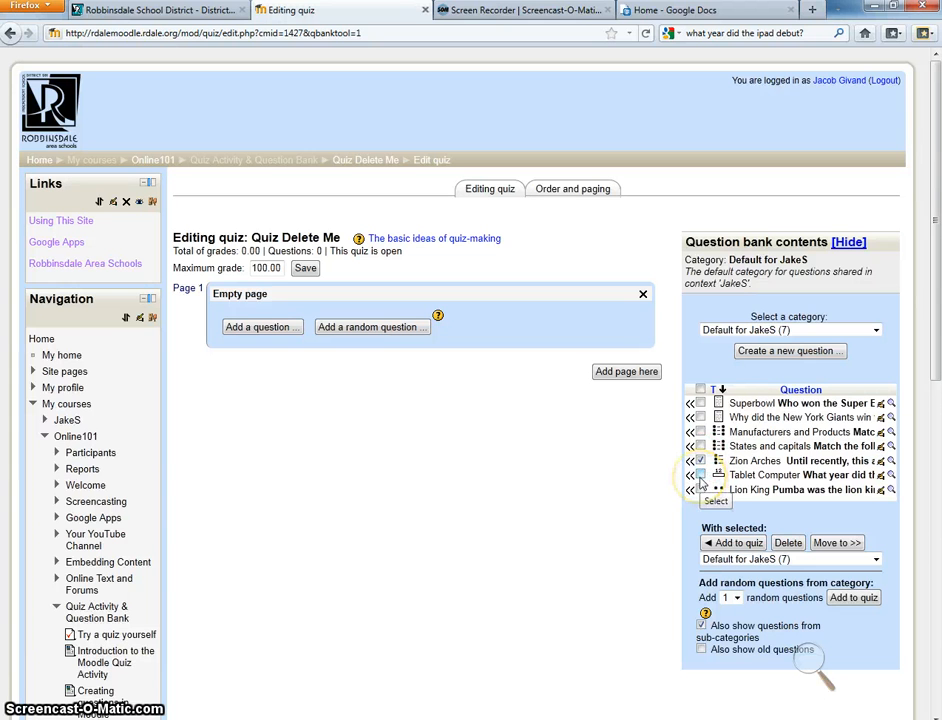
pyautogui.click(700, 476)
pyautogui.click(740, 547)
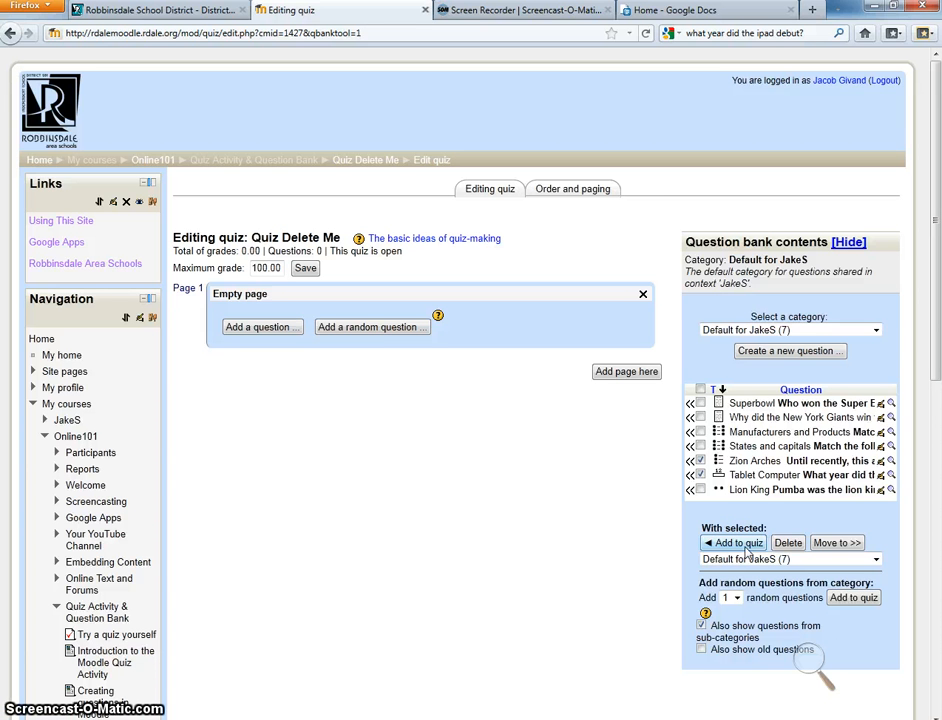
pyautogui.click(743, 546)
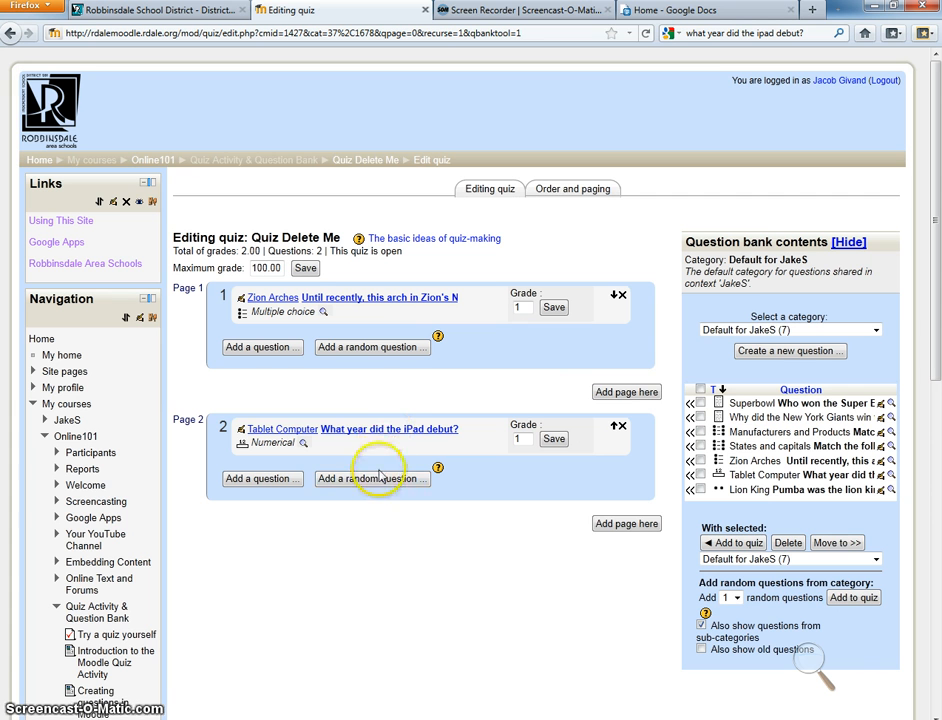
# Step: Add an empty page after page 2 of the quiz and start adding a new question to it
pyautogui.click(616, 526)
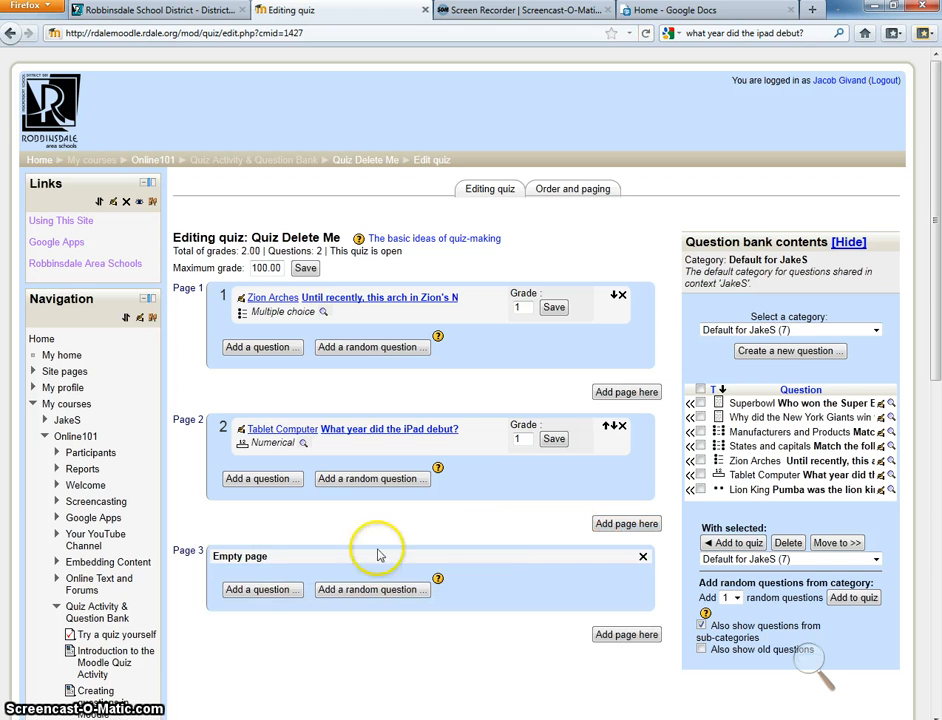
pyautogui.click(262, 594)
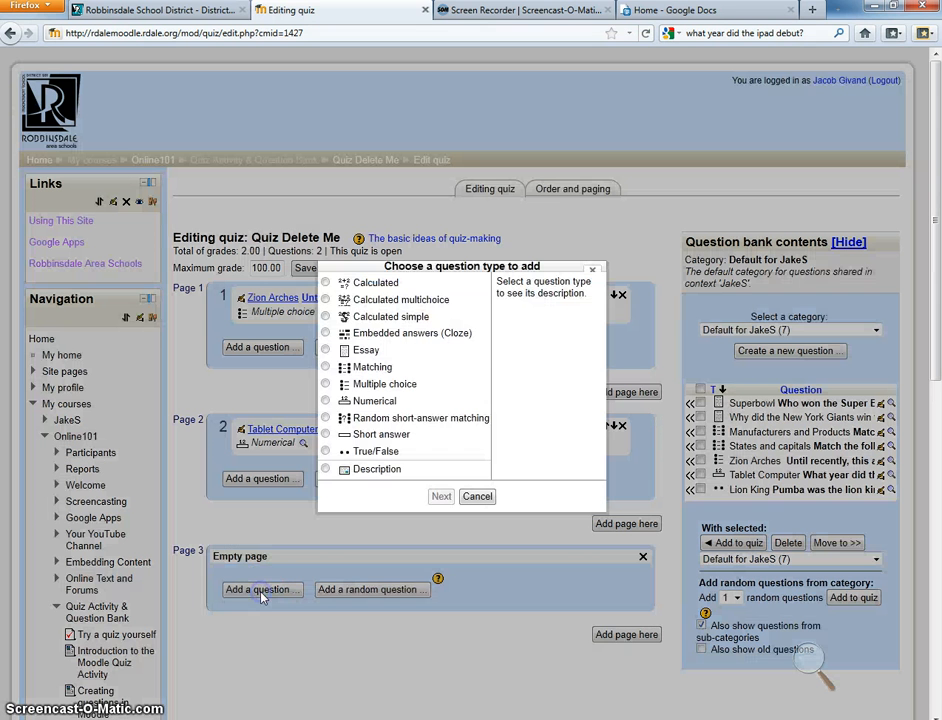